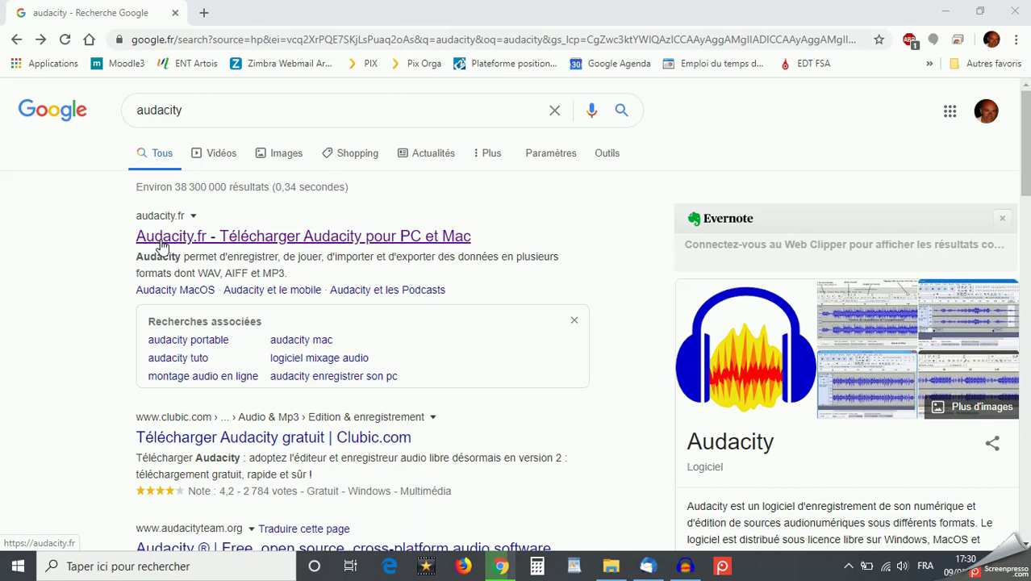
Open the audacity.fr site from the search results and go to its Windows download page
left_click(160, 242)
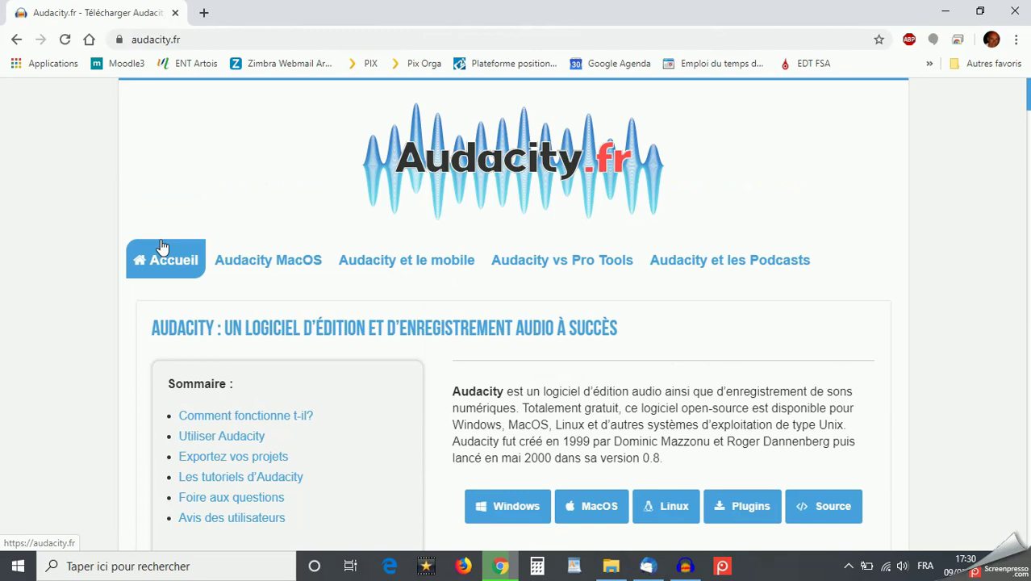
scroll(534, 318, "down", 2)
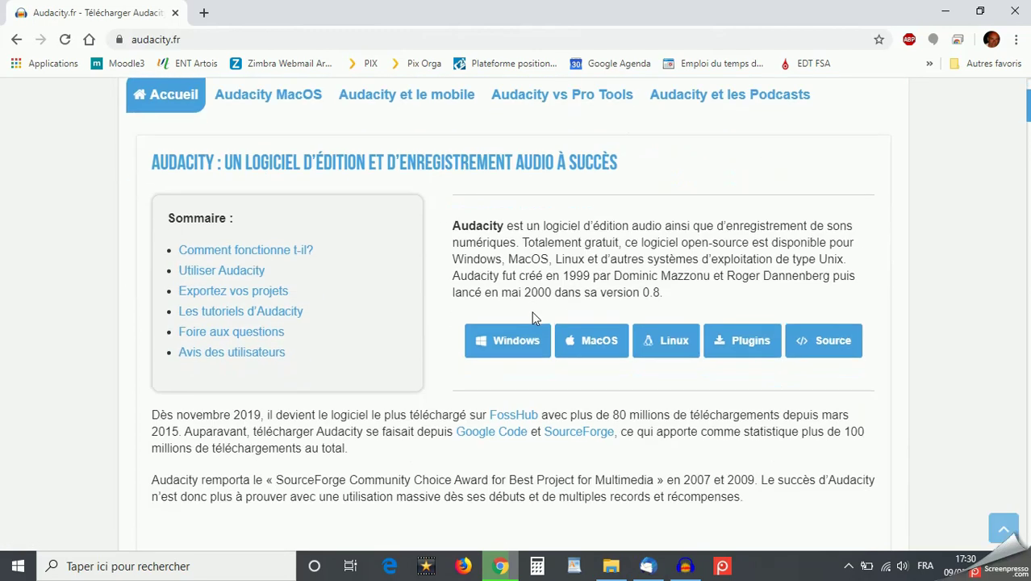
left_click(510, 354)
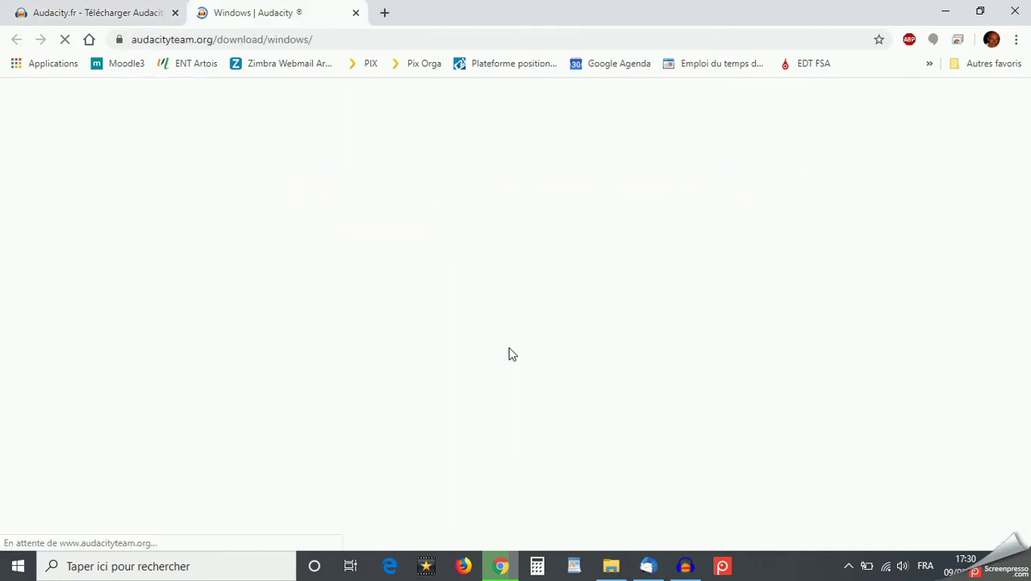
Download the Audacity 2.3.3 Windows Installer through its FossHub download page
scroll(510, 352, "down", 3)
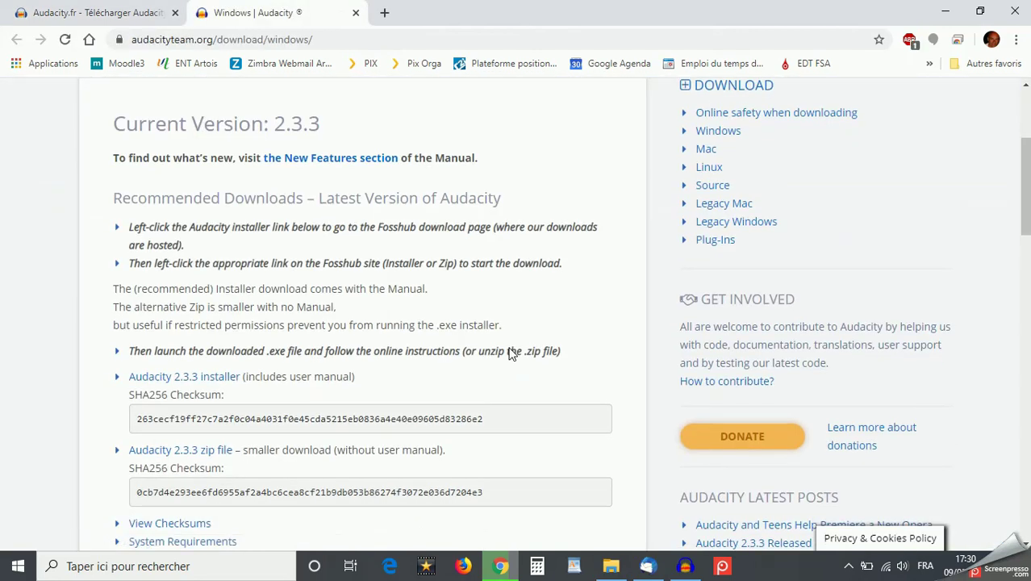
scroll(510, 349, "down", 2)
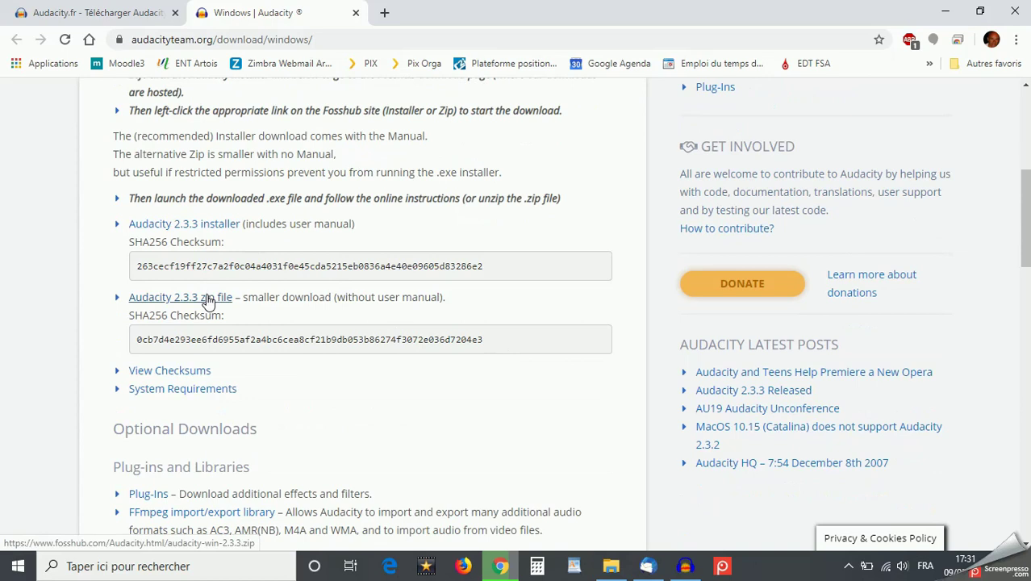
left_click(183, 226)
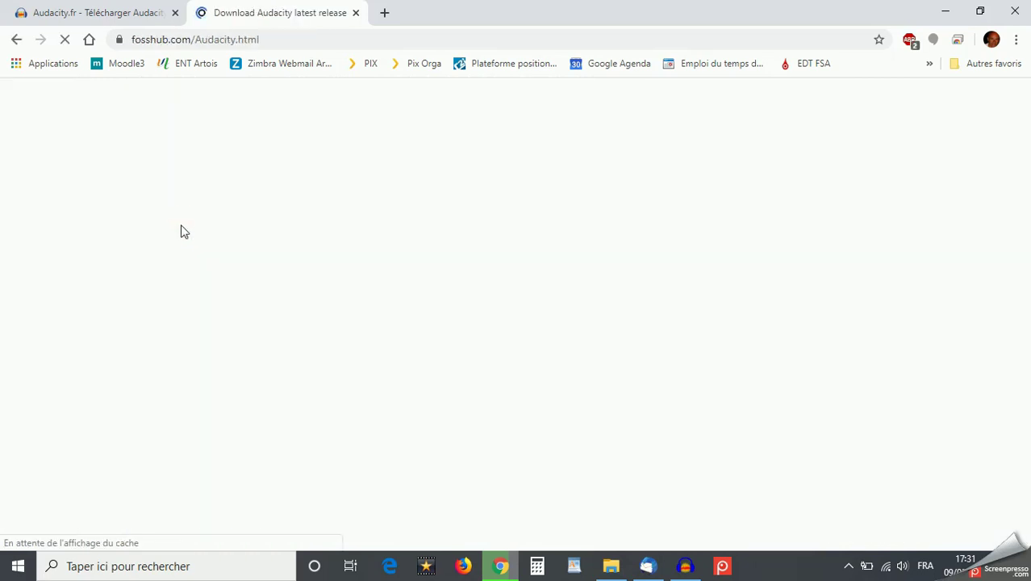
scroll(179, 230, "down", 2)
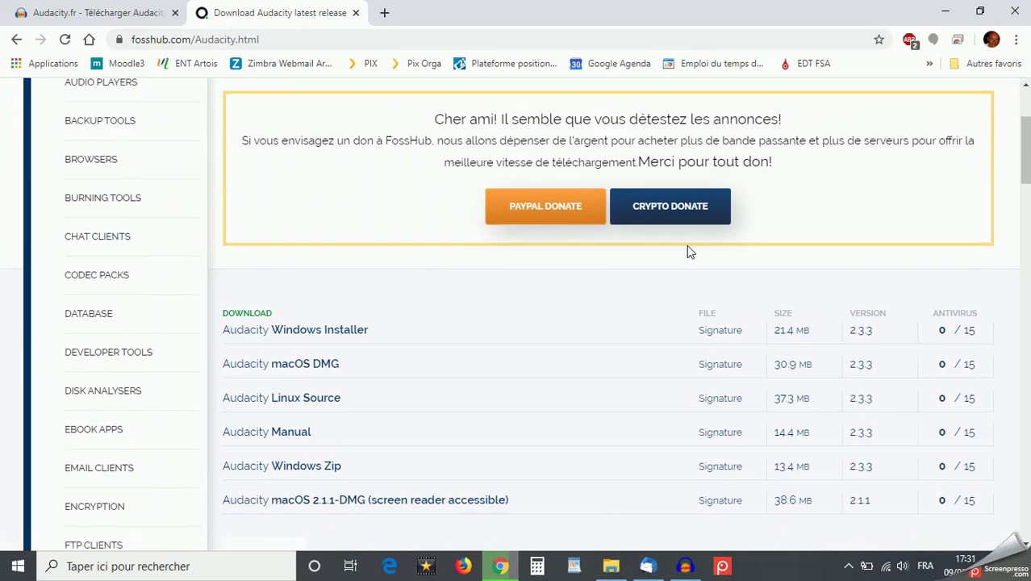
left_click(312, 338)
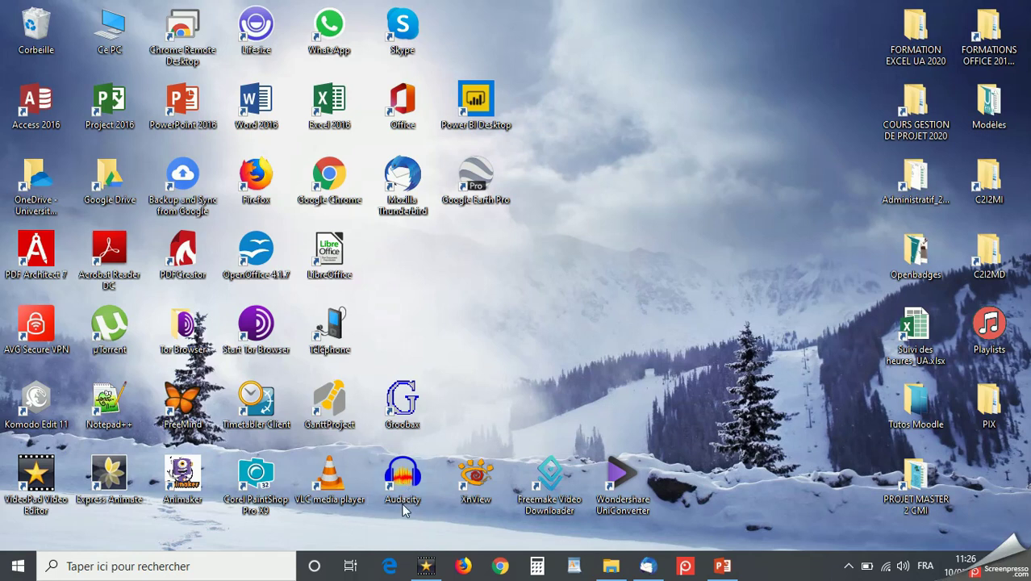
Switch to Audacity by launching it from the desktop
double_click(403, 476)
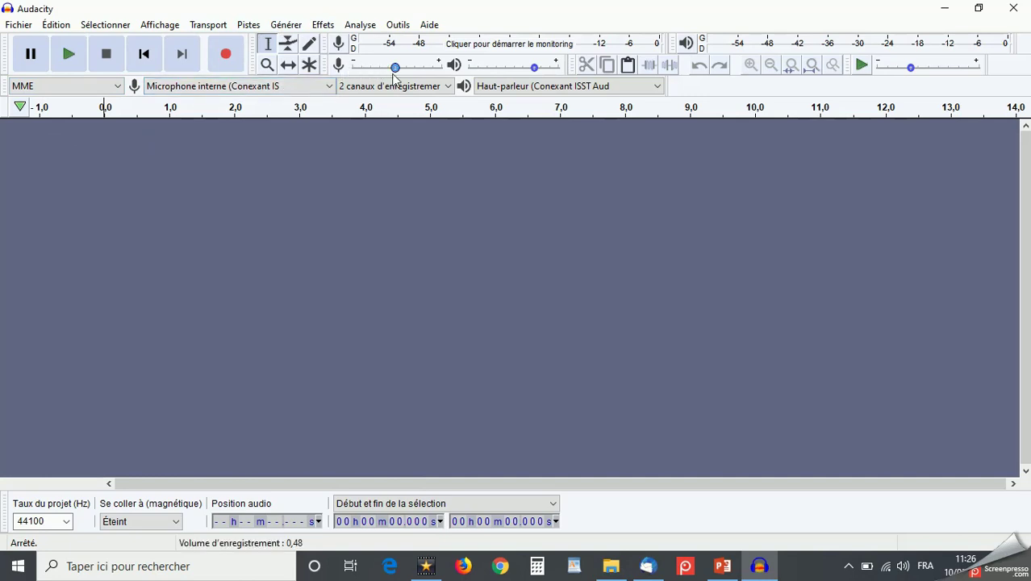
mouse_move(397, 72)
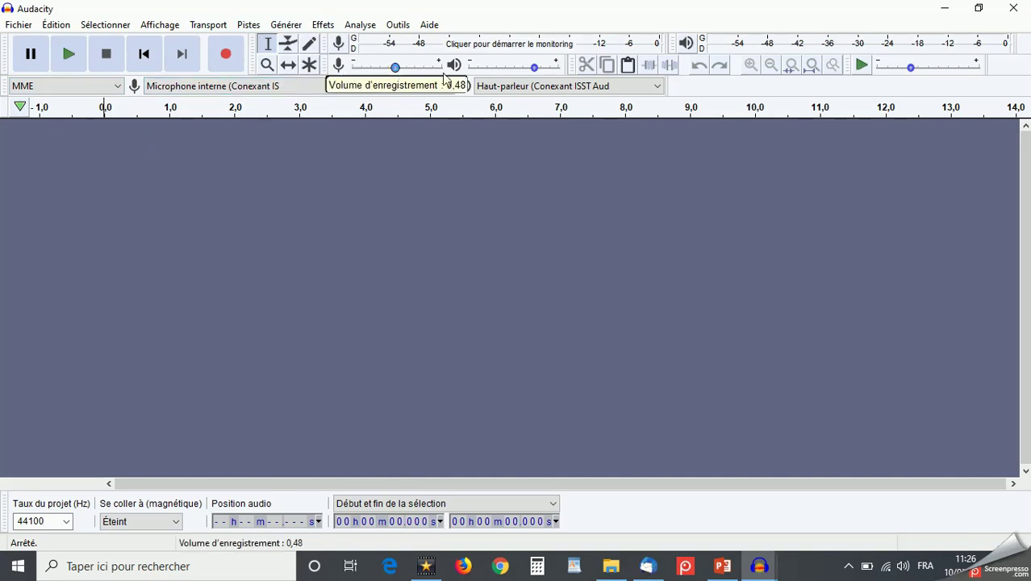
mouse_move(530, 72)
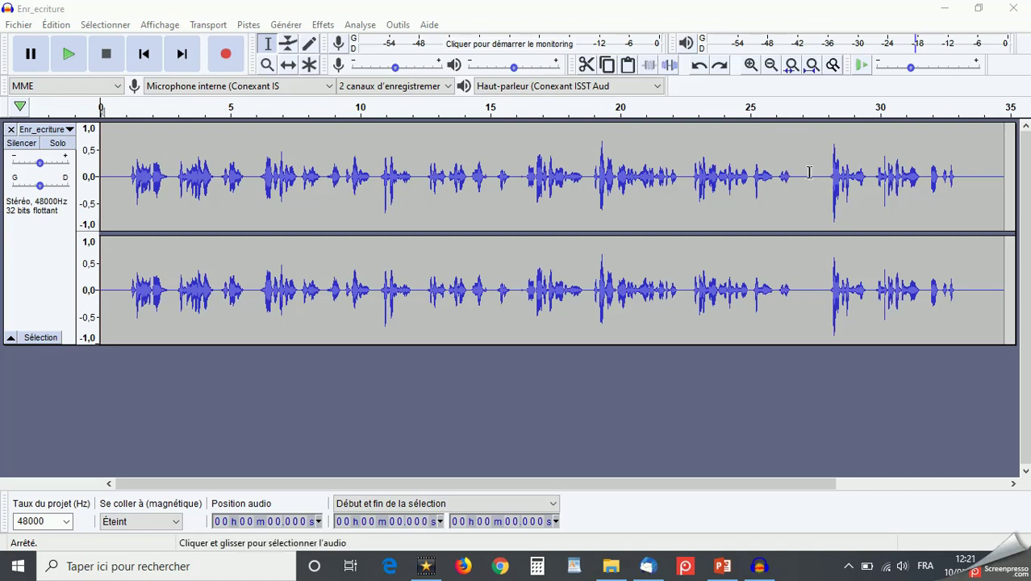
Select the audio from about 27.1 s to the end of the Enr_ecriture track
left_click(999, 179)
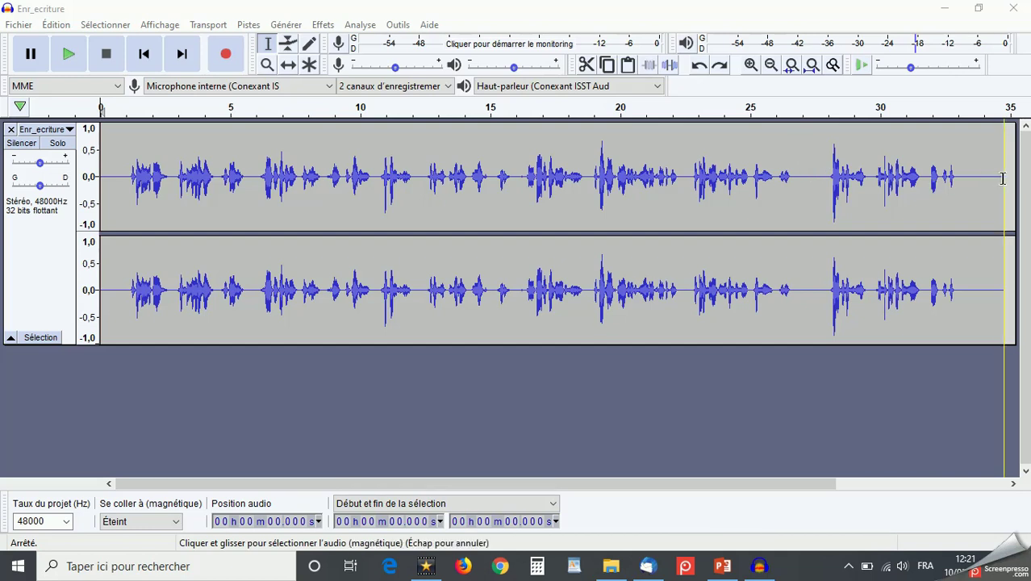
left_click_drag(1001, 180, 805, 188)
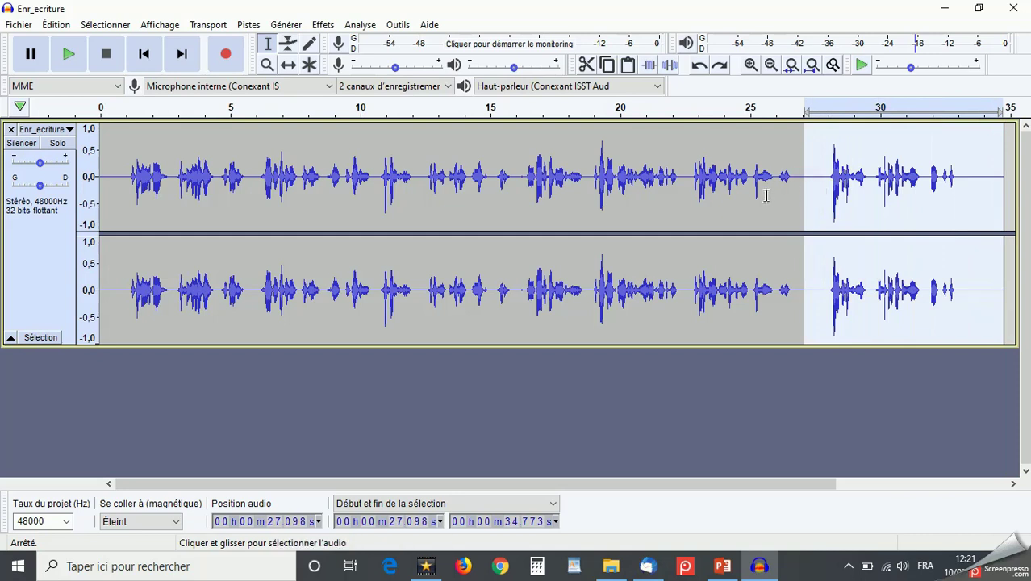
Play the recording from about 24 s and pause it in the silence at about 27.2 s
left_click(723, 135)
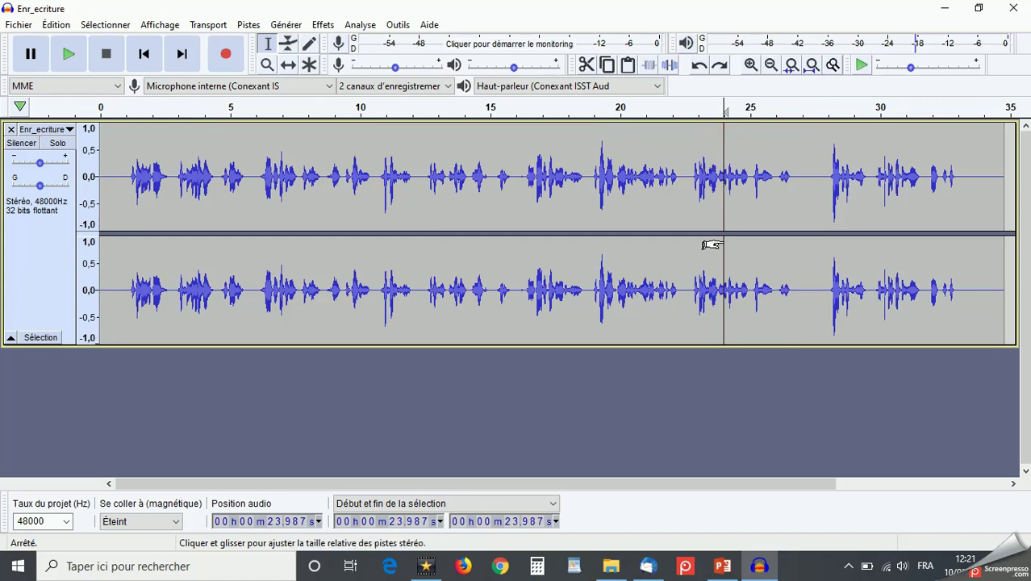
left_click(69, 54)
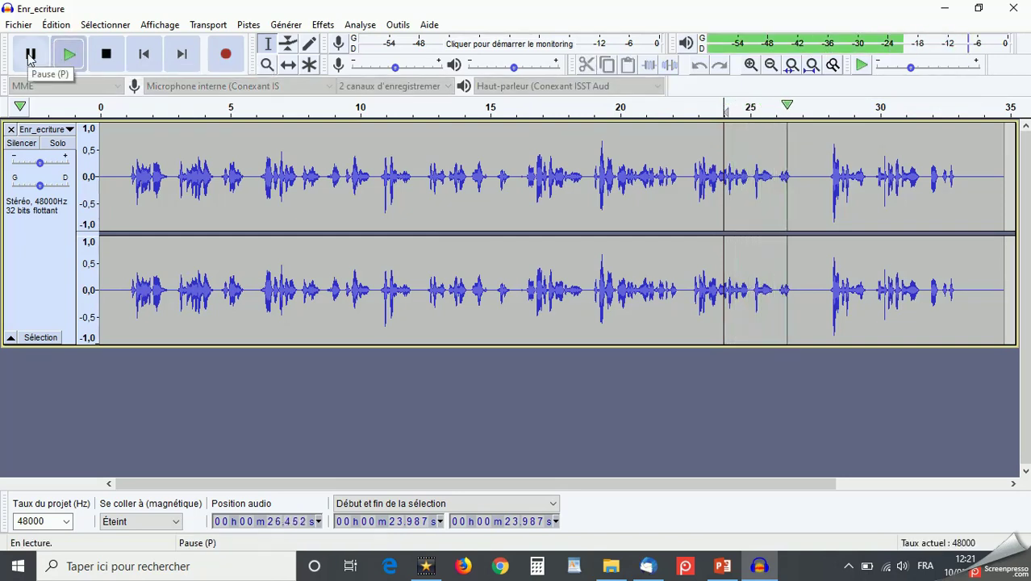
left_click(30, 54)
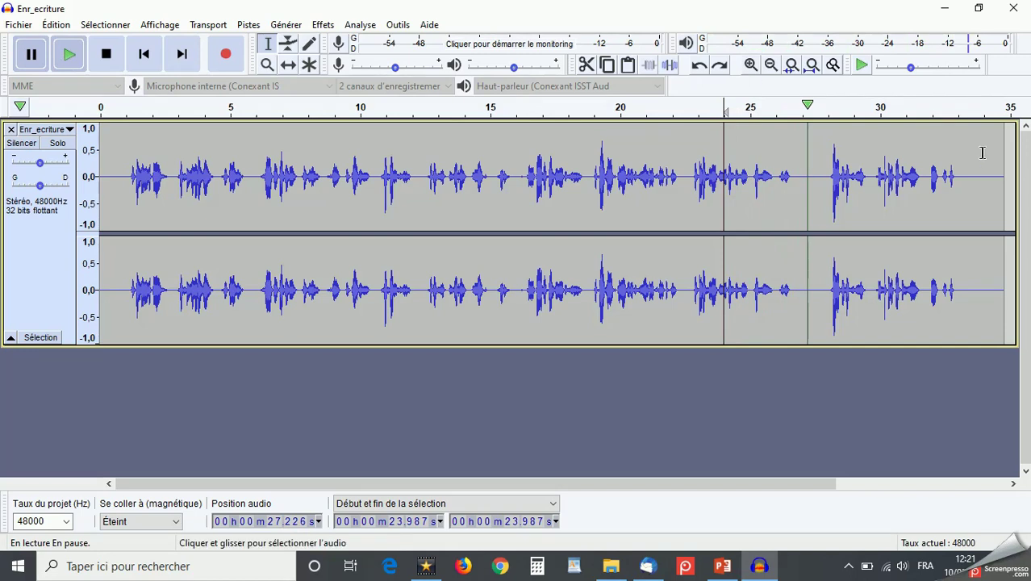
Delete the audio from about 27.2 s to the end of the track and start recording a replacement passage
left_click_drag(1005, 156, 807, 164)
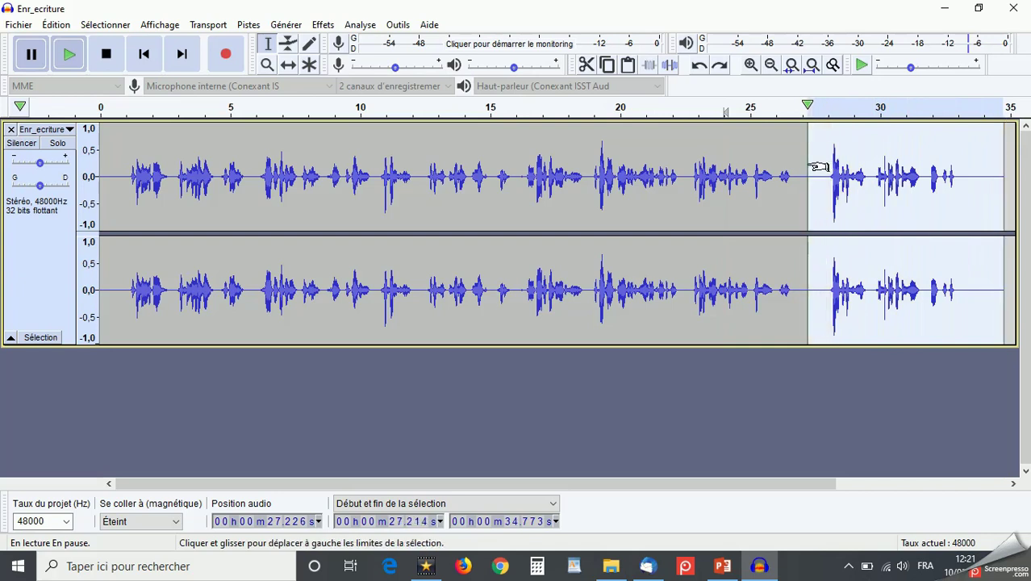
key("Delete")
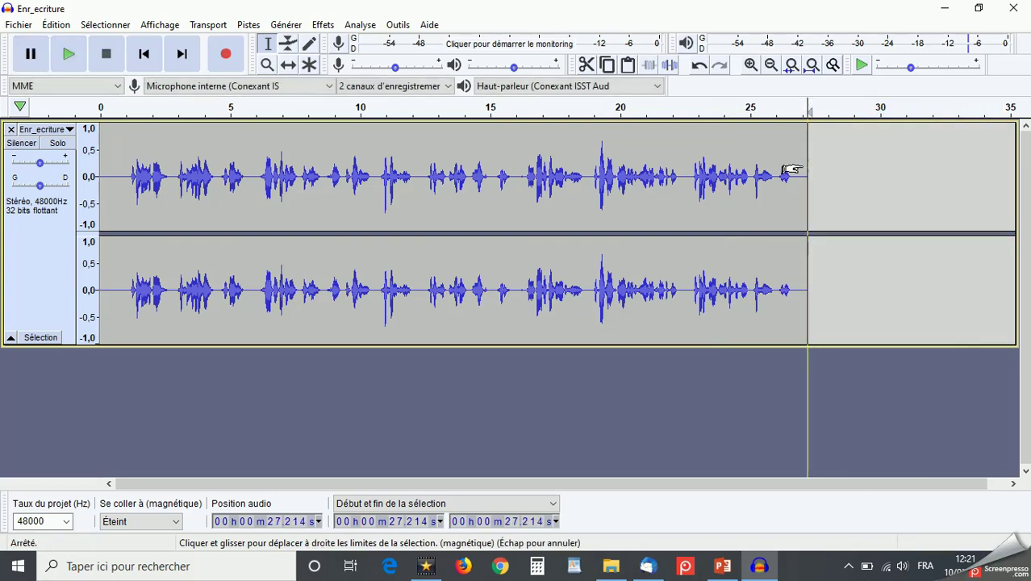
left_click(227, 56)
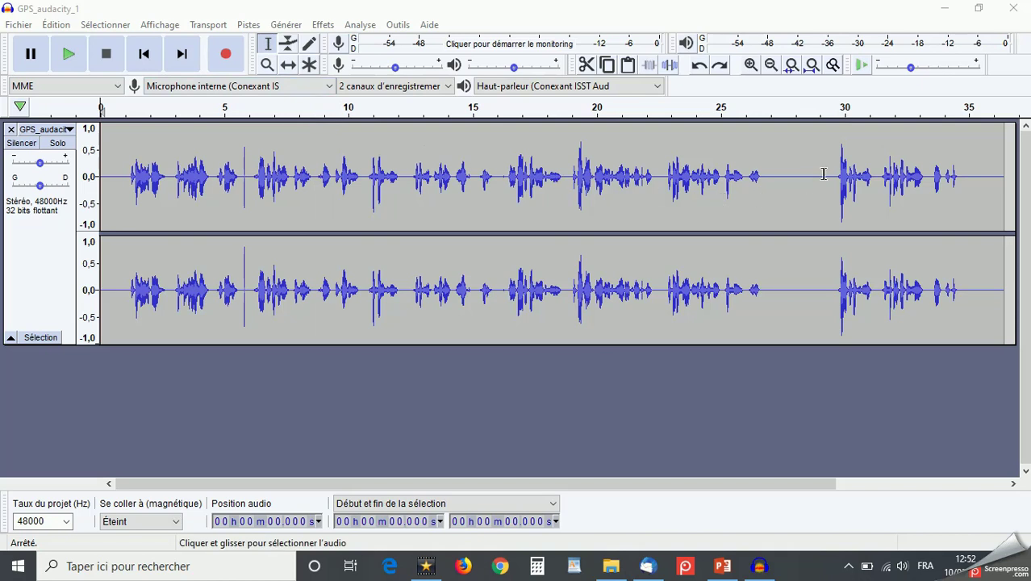
Delete part of the long silence in the GPS_audacity_1 track, from about 27.1 s to 29.0 s
left_click_drag(821, 174, 773, 179)
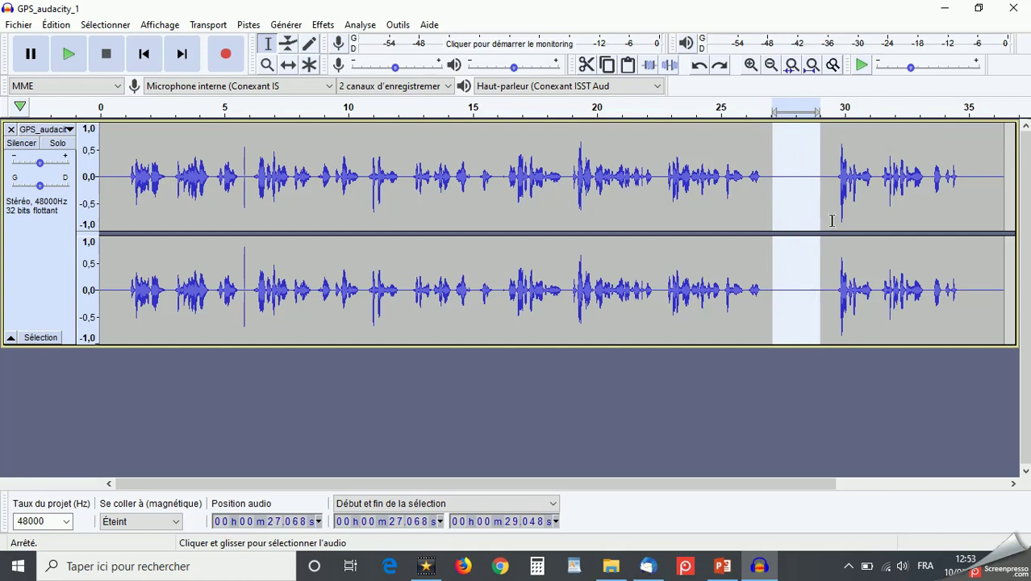
key("Delete")
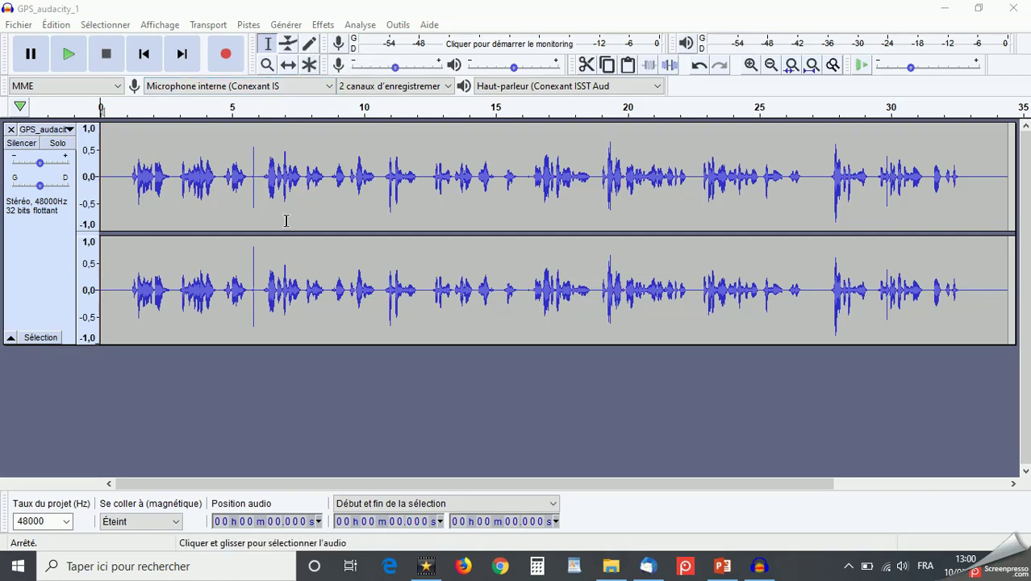
Place the cursor on the isolated click spike at about 5.819 s and magnify the waveform down to individual samples
left_click(253, 153)
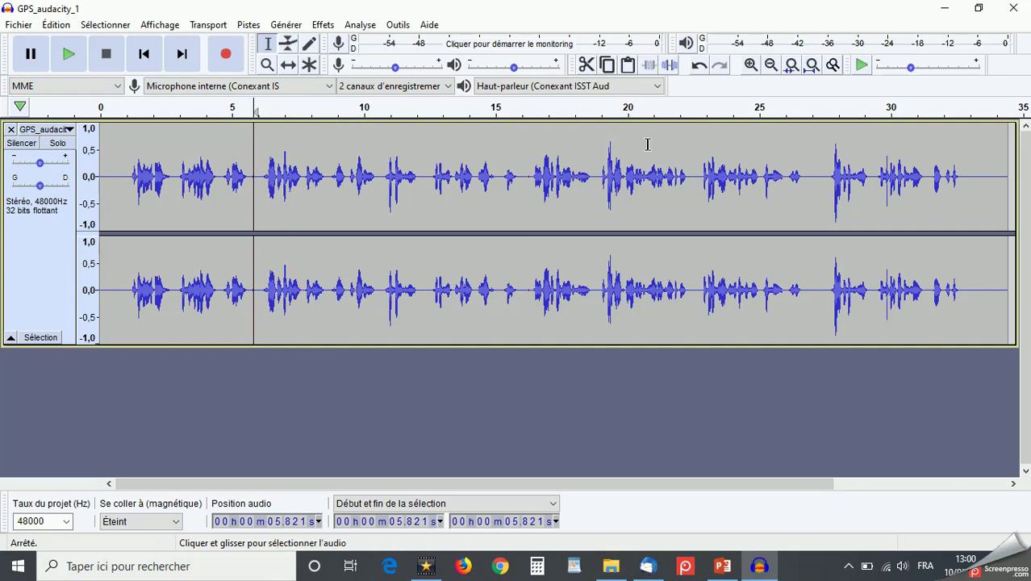
left_click(751, 65)
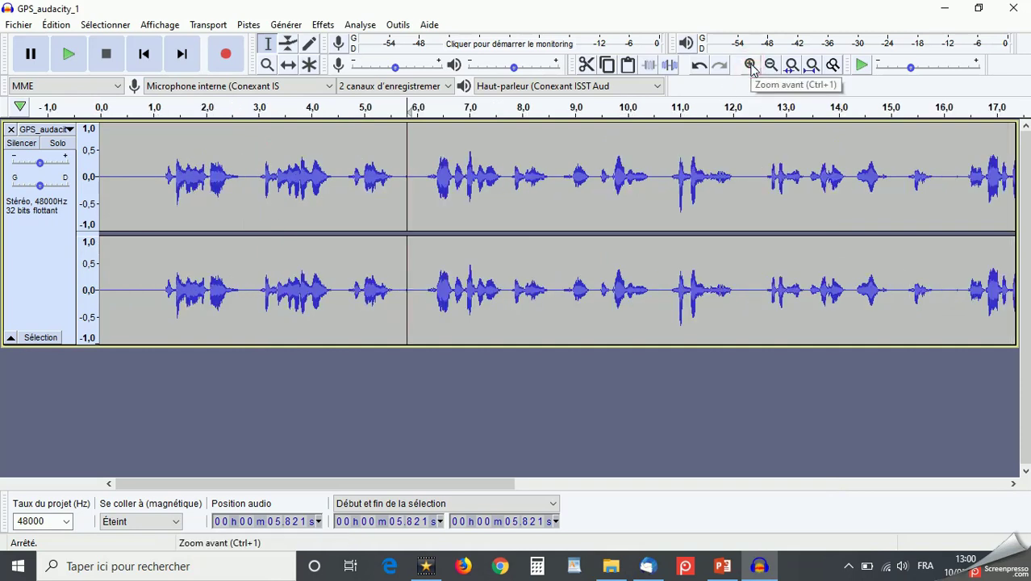
left_click(751, 65)
left_click(750, 65)
left_click(750, 65)
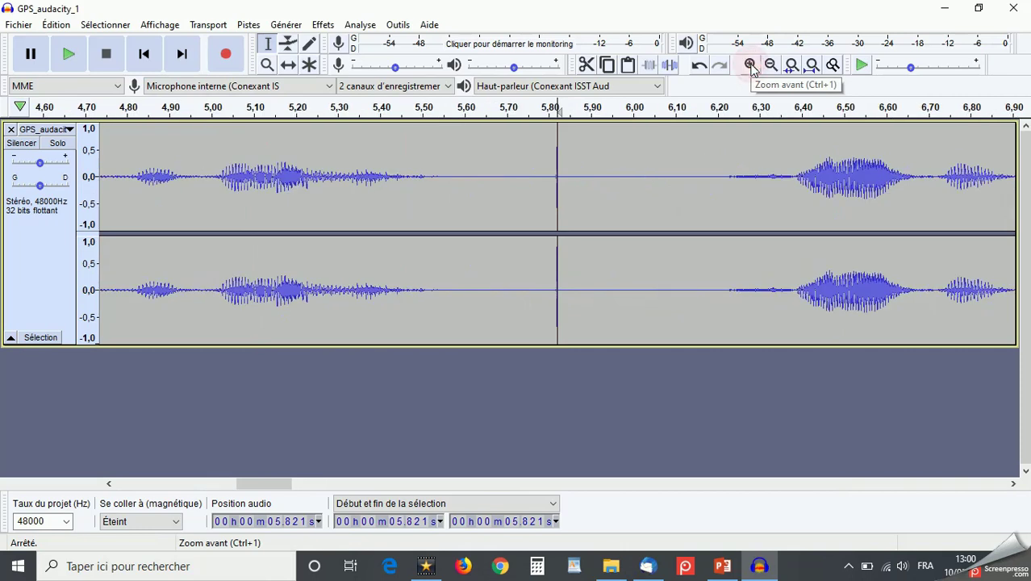
left_click(751, 65)
left_click(751, 65)
left_click(751, 65)
left_click(750, 65)
left_click(751, 65)
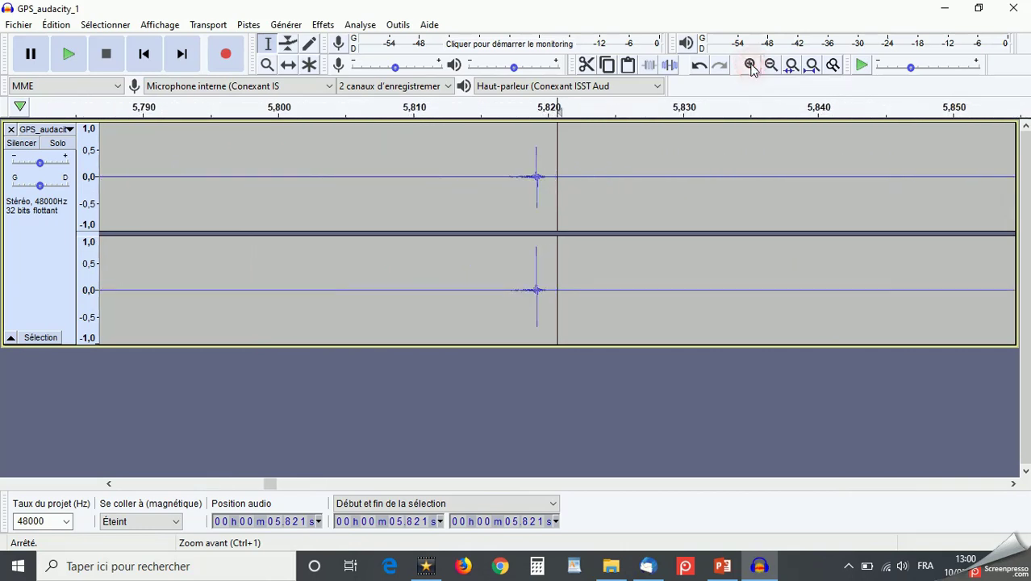
left_click(536, 176)
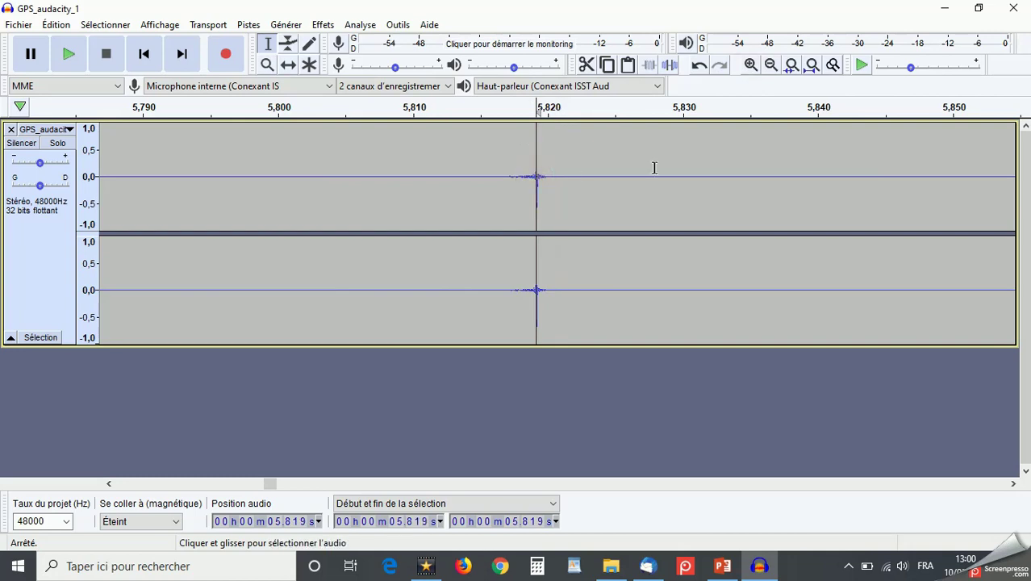
left_click(749, 67)
left_click(749, 67)
left_click(749, 67)
left_click(749, 67)
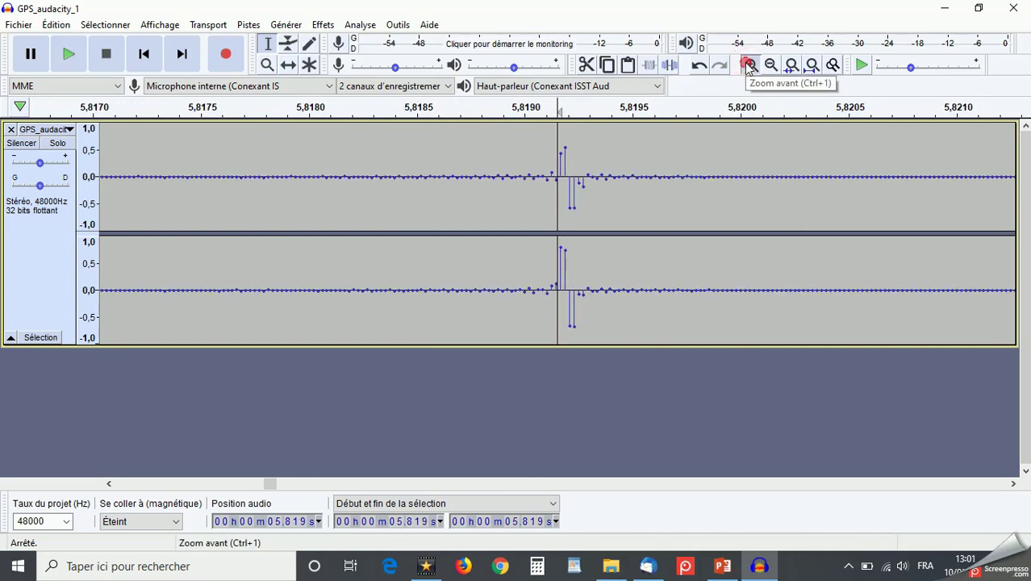
left_click(749, 67)
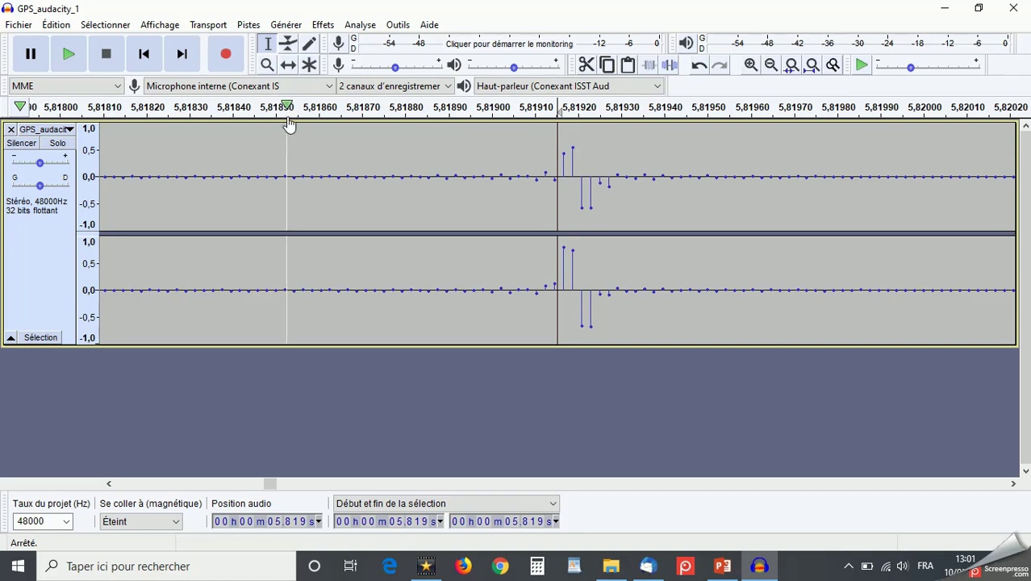
Flatten the click's spike samples close to zero in both stereo channels with the Draw tool, then fit the whole project in view
left_click(310, 47)
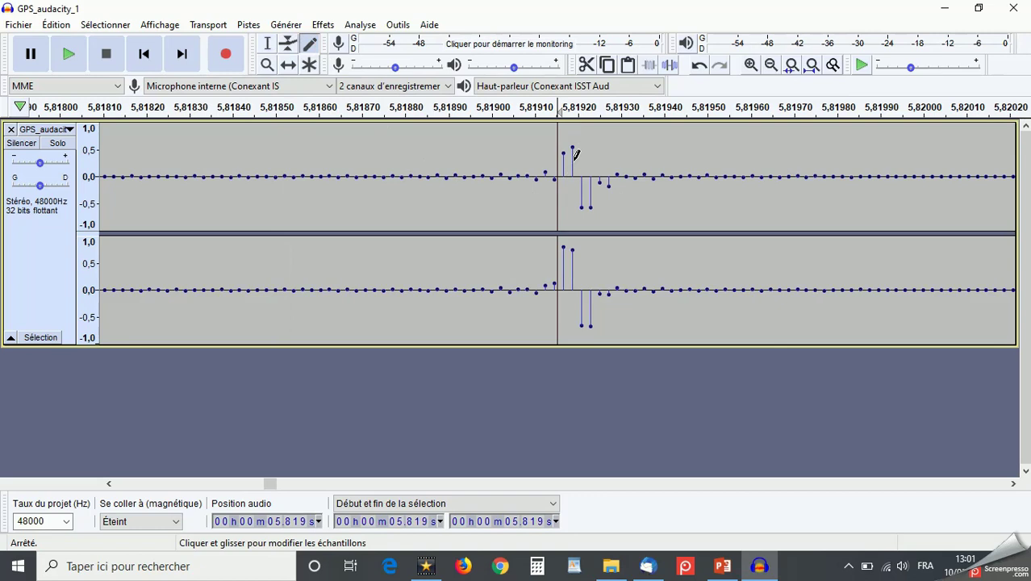
left_click_drag(569, 149, 565, 170)
left_click_drag(573, 147, 577, 166)
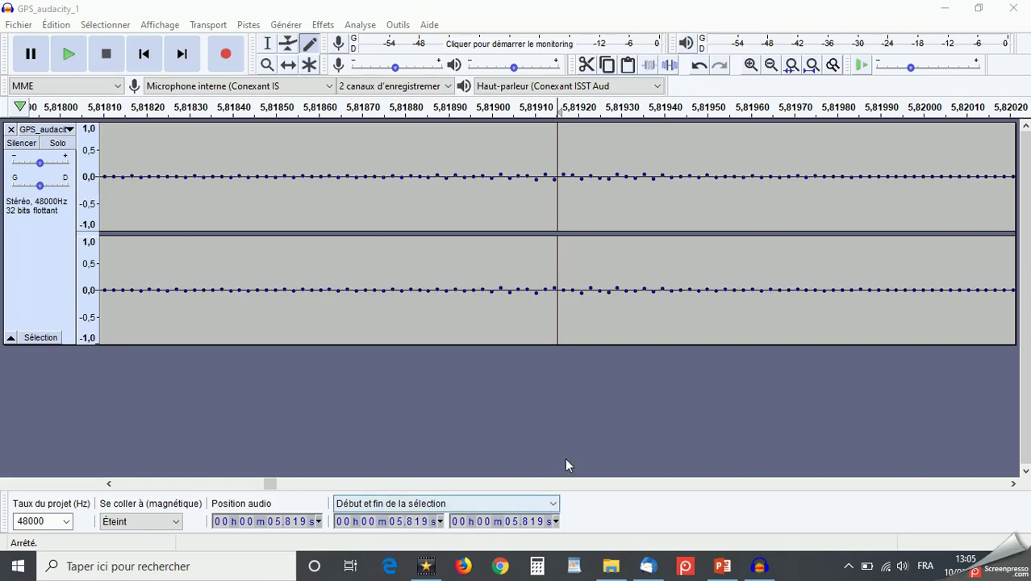
left_click(814, 70)
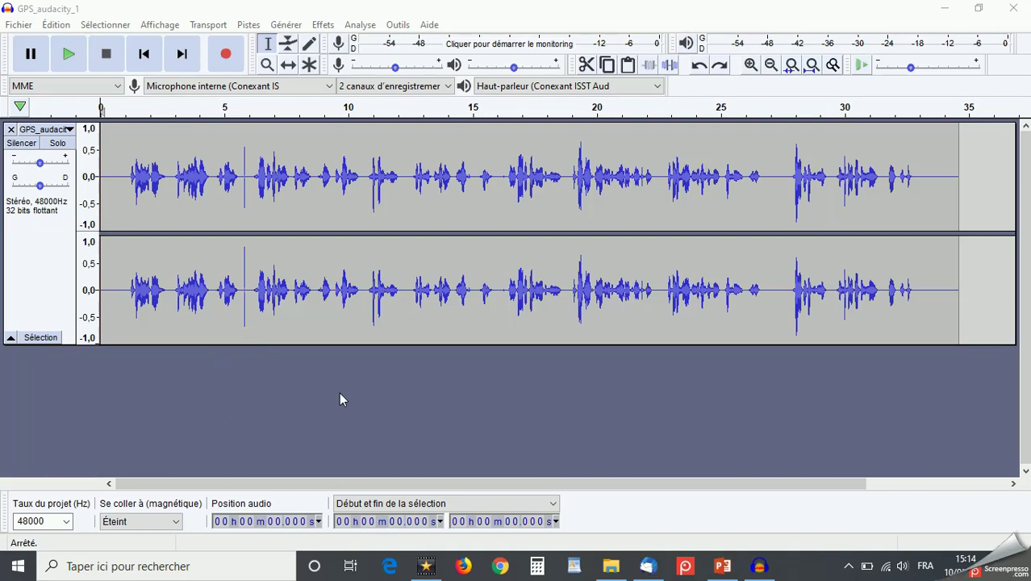
Apply the Suppression des clics effect to the whole track with a threshold of 200 and a maximum spike width of 20
left_click_drag(101, 194, 960, 315)
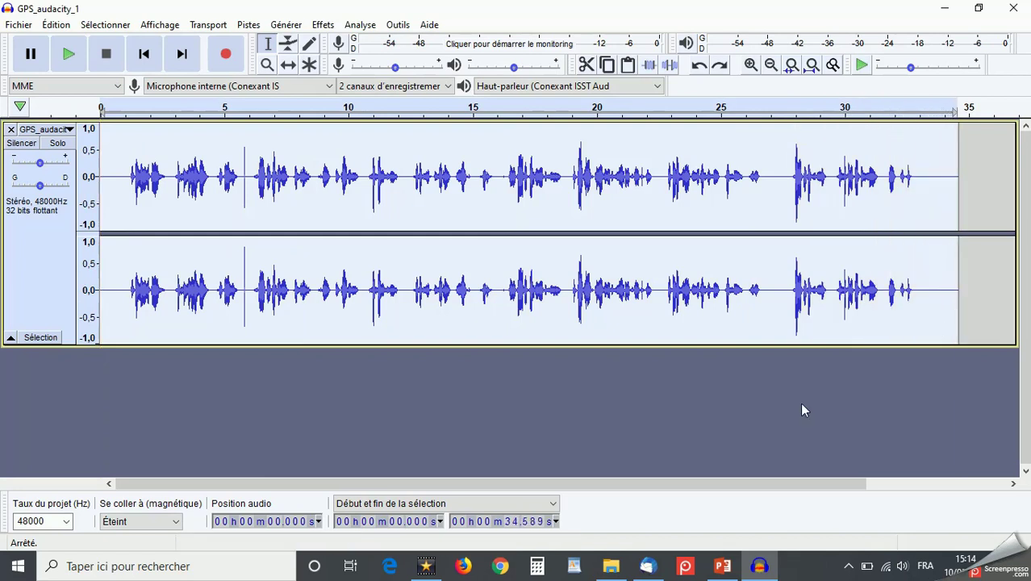
left_click(325, 27)
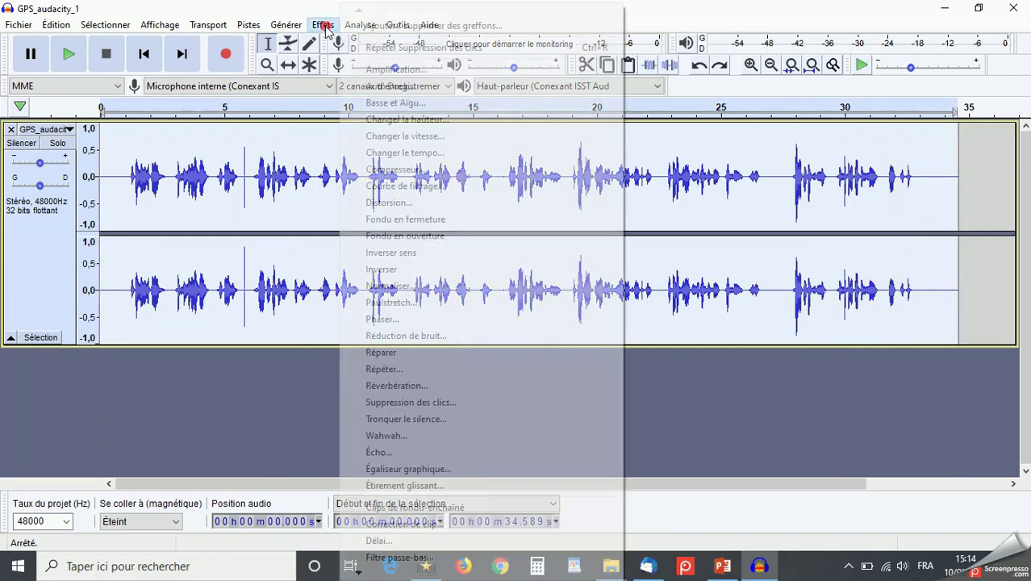
left_click(399, 403)
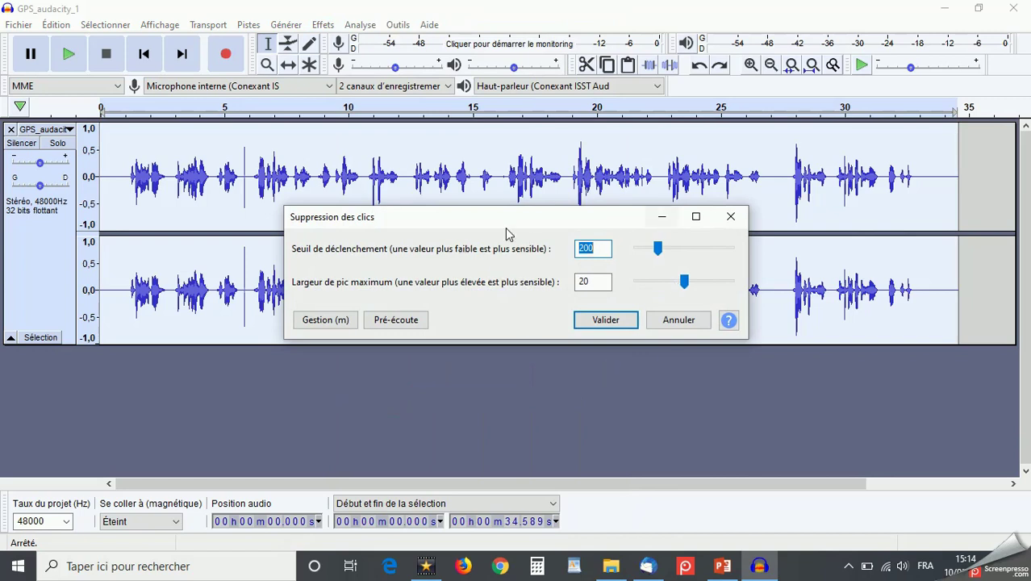
left_click(606, 321)
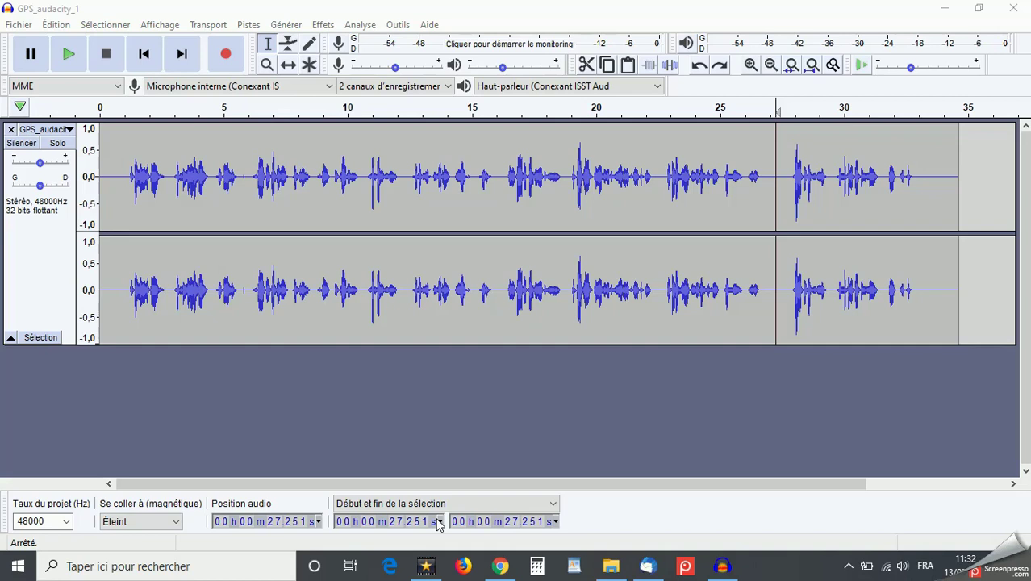
Raise the amplitude of the whole GPS_audacity_1 track slightly with the Envelope tool
left_click(289, 44)
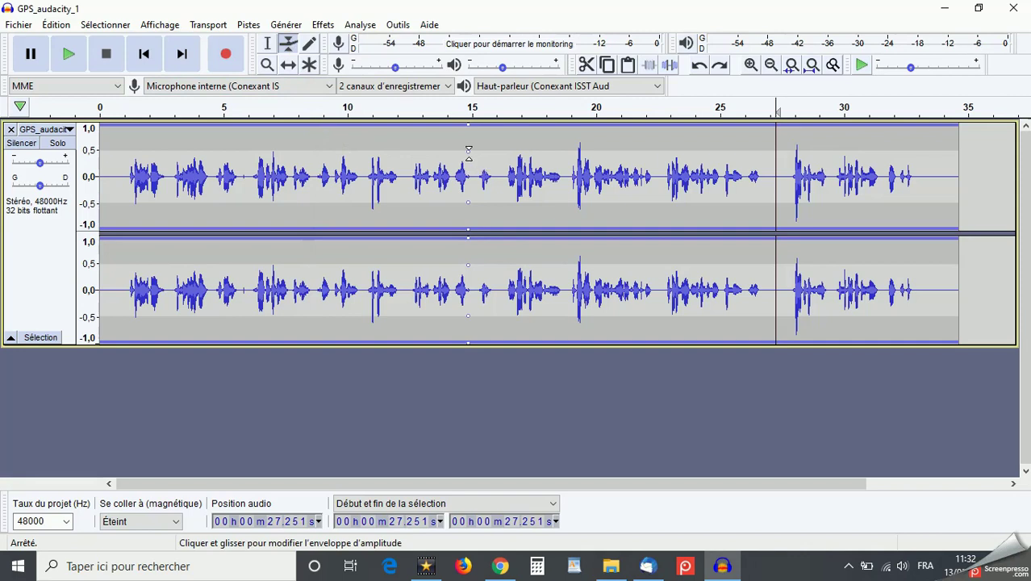
mouse_move(467, 151)
left_mouse_down()
mouse_move(467, 129)
mouse_move(471, 164)
mouse_move(468, 142)
left_mouse_up()
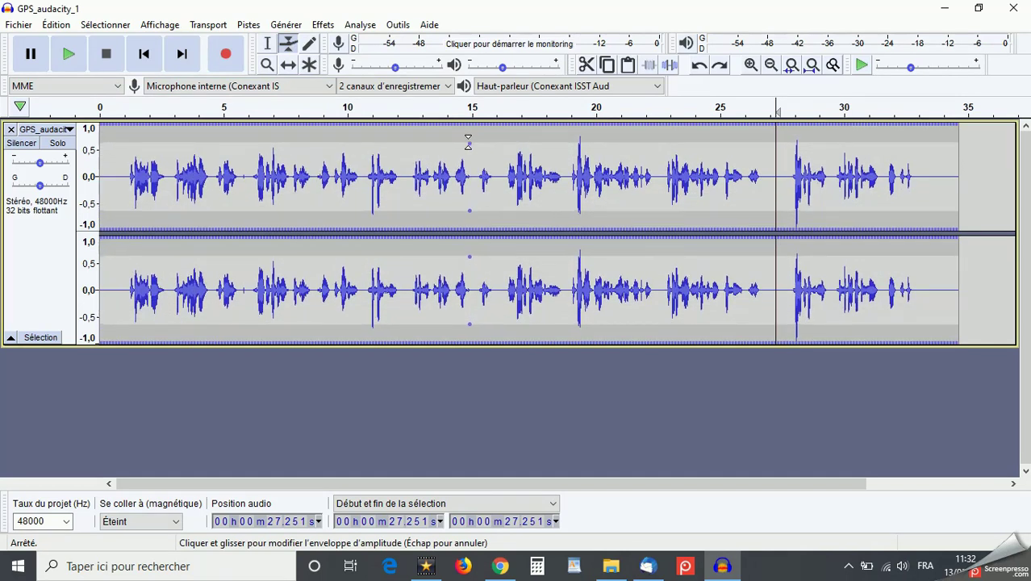
left_click_drag(469, 142, 467, 143)
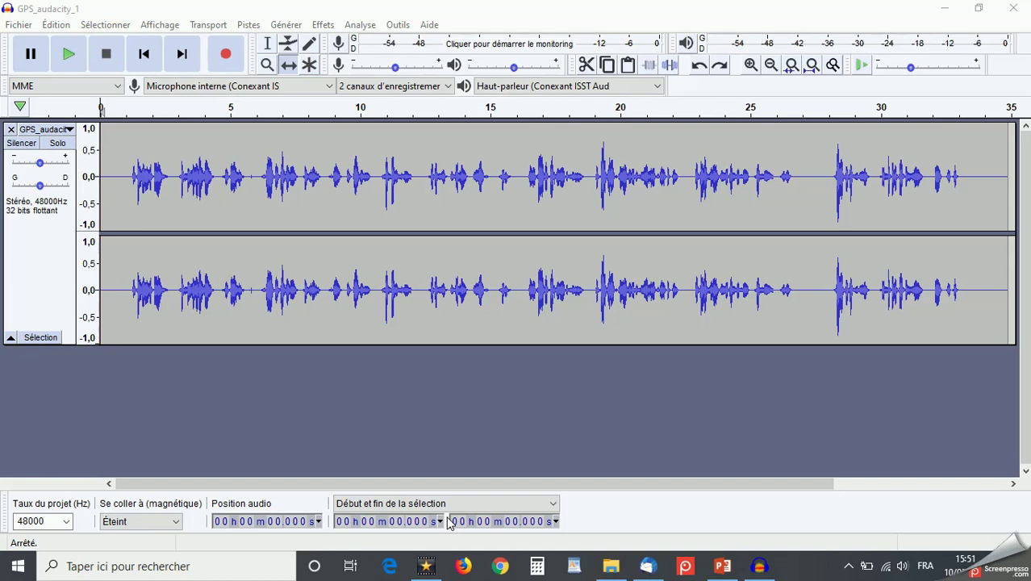
Import the audio file GPS_audacity_2.m4a into the GPS_audacity_1 project as a second track
left_click(19, 25)
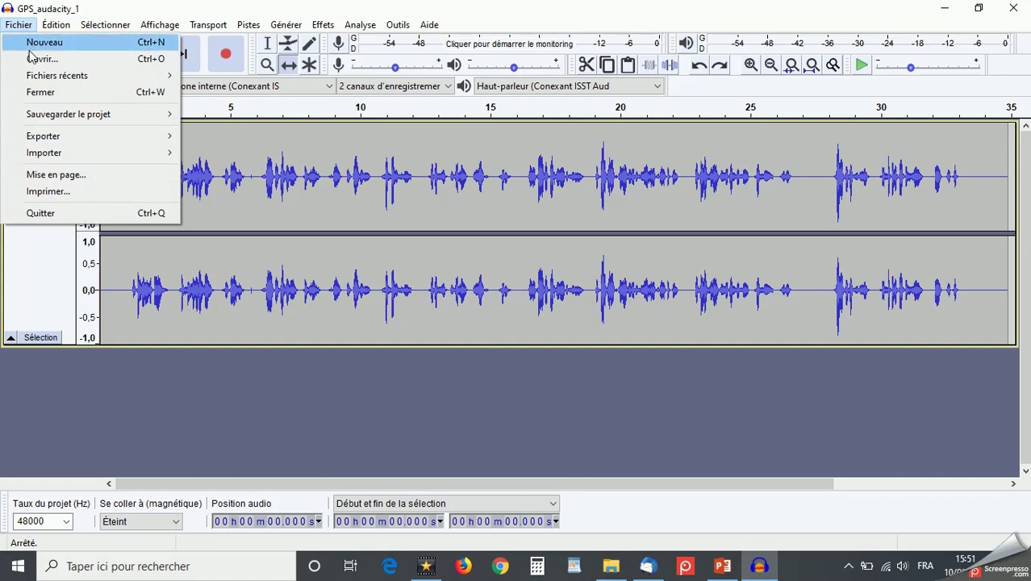
left_click(28, 154)
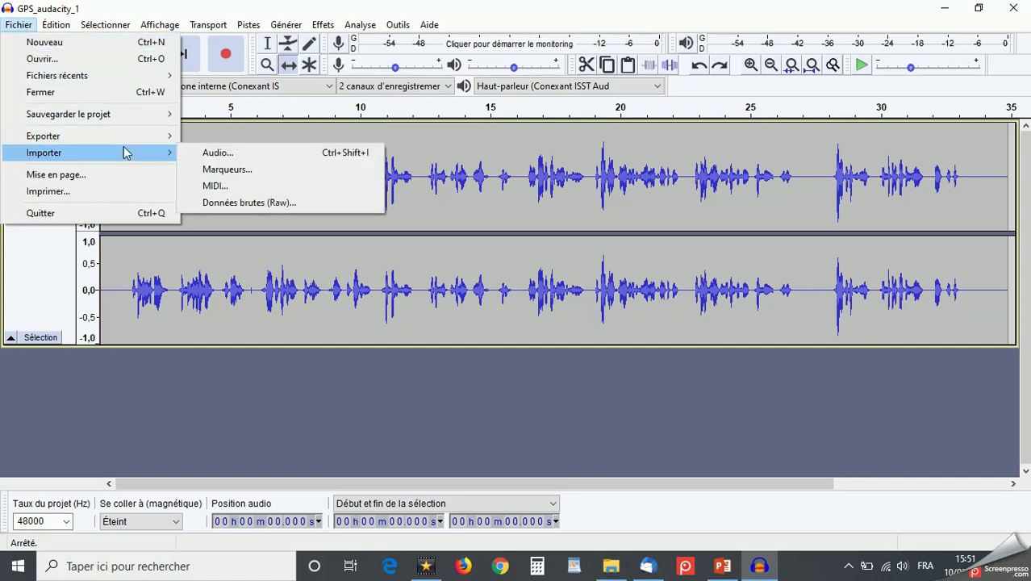
left_click(283, 154)
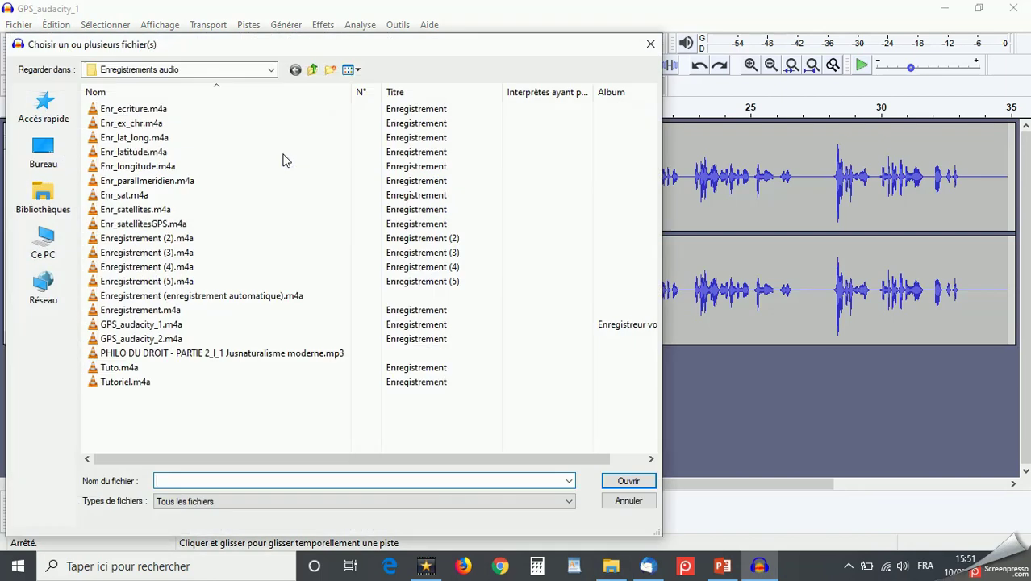
double_click(139, 339)
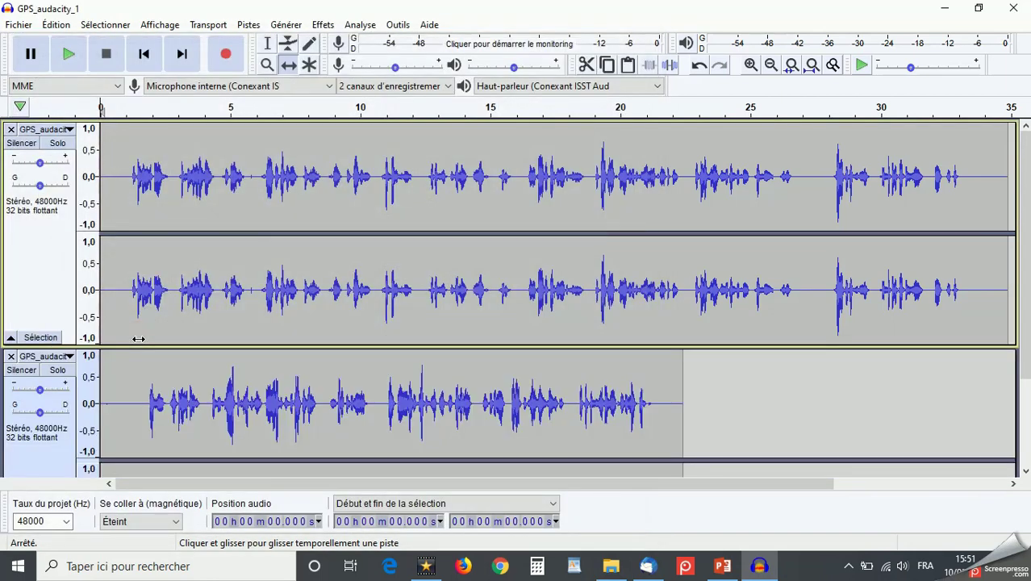
Select the imported GPS_audacity_2 audio from about 0.145 s to 22.400 s and copy it
scroll(139, 340, "down", 3)
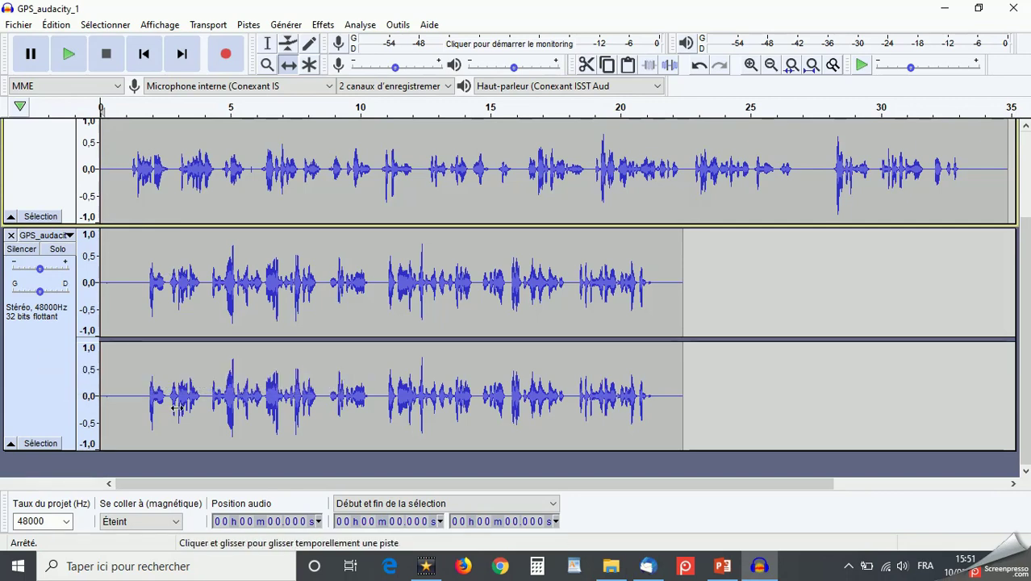
left_click(111, 237)
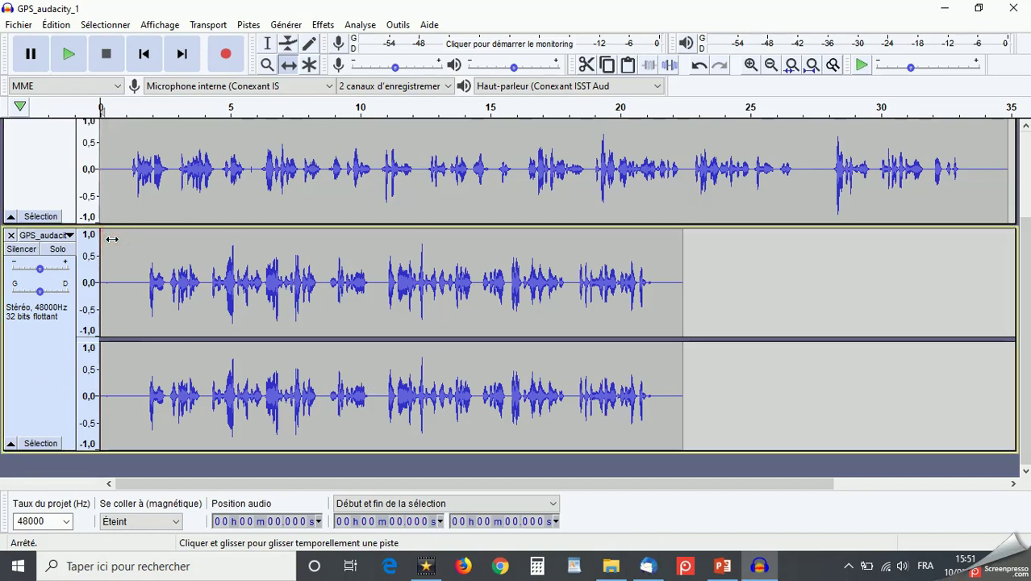
left_click(268, 43)
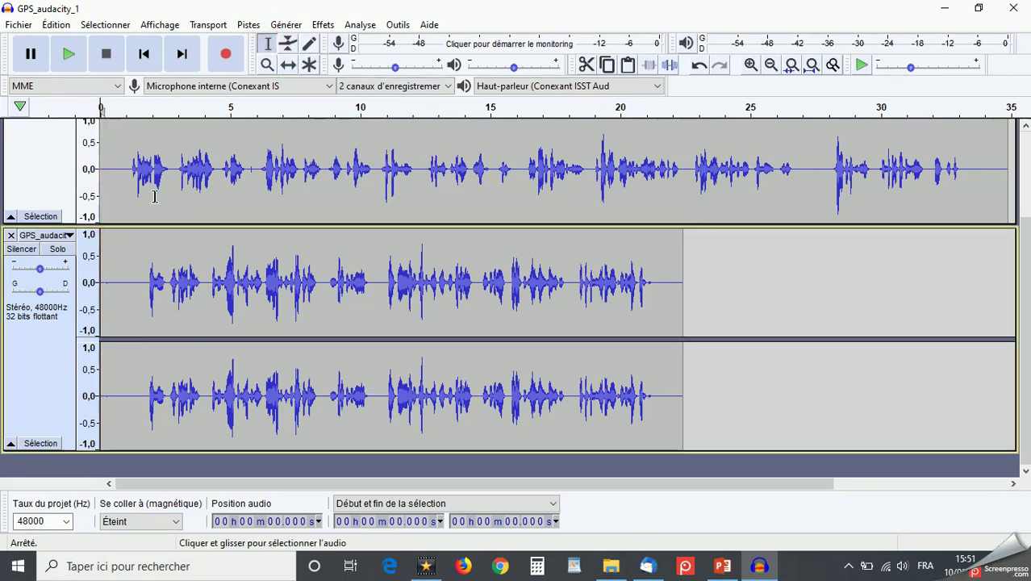
left_click_drag(105, 234, 680, 388)
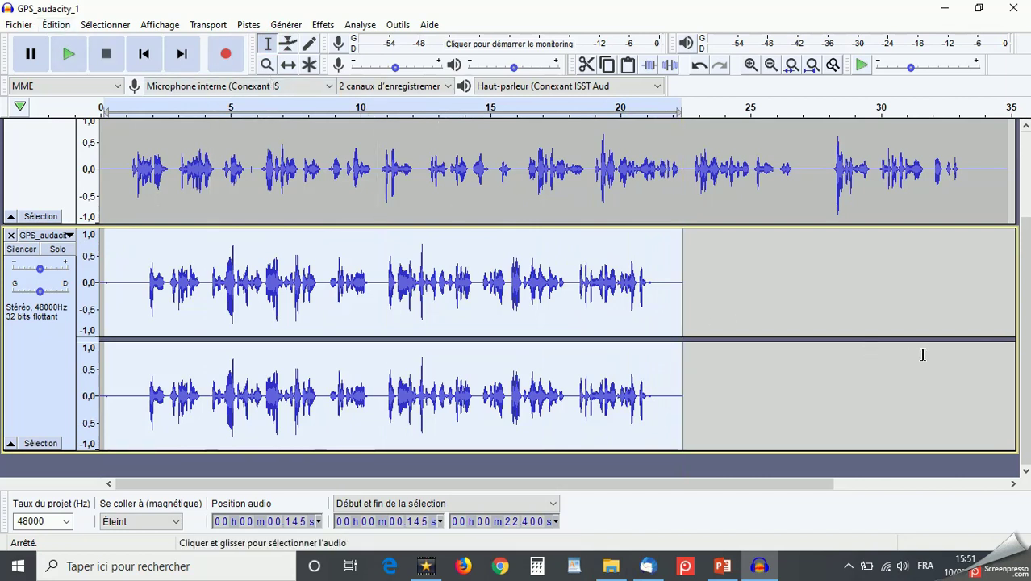
scroll(921, 356, "up", 3)
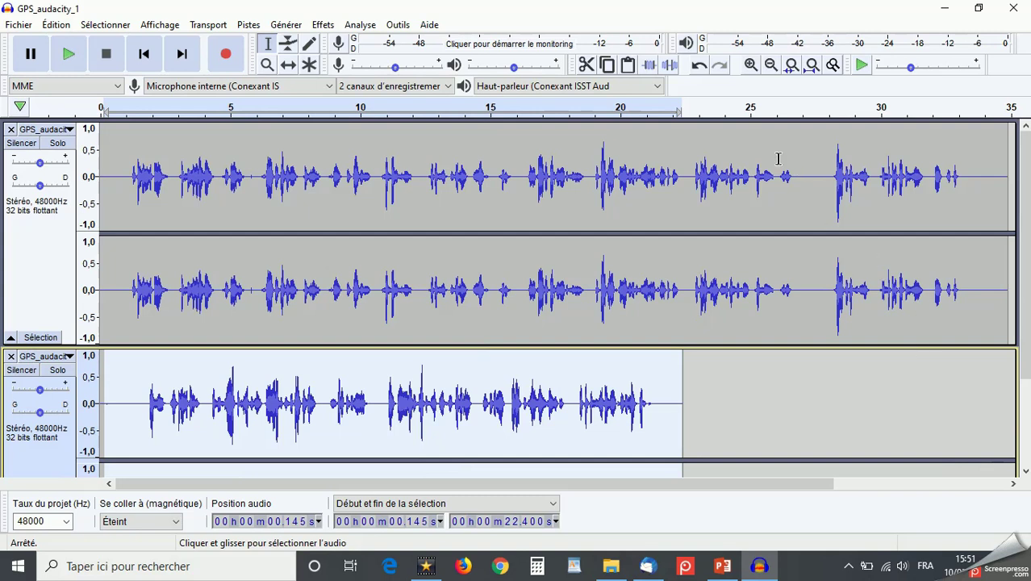
Paste the copied audio into the first track at about 35.3 s and slide the pasted clip against the end of the first clip
left_click(772, 66)
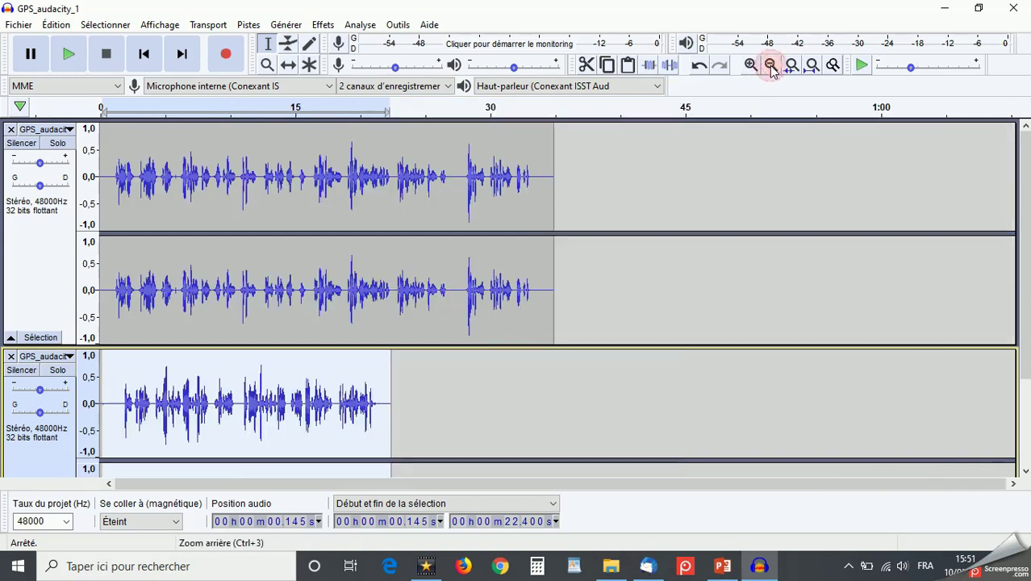
left_click(559, 138)
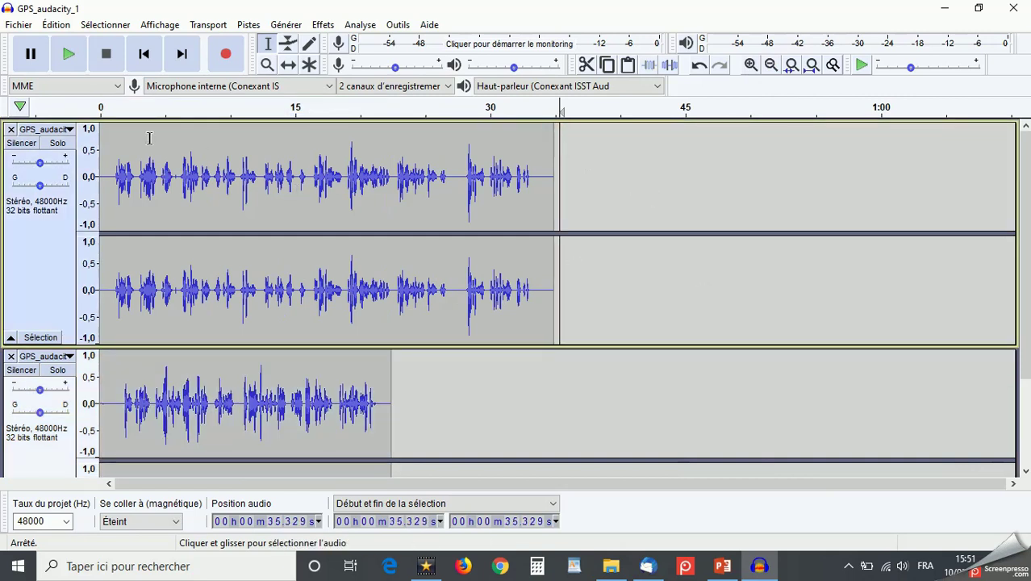
left_click(55, 27)
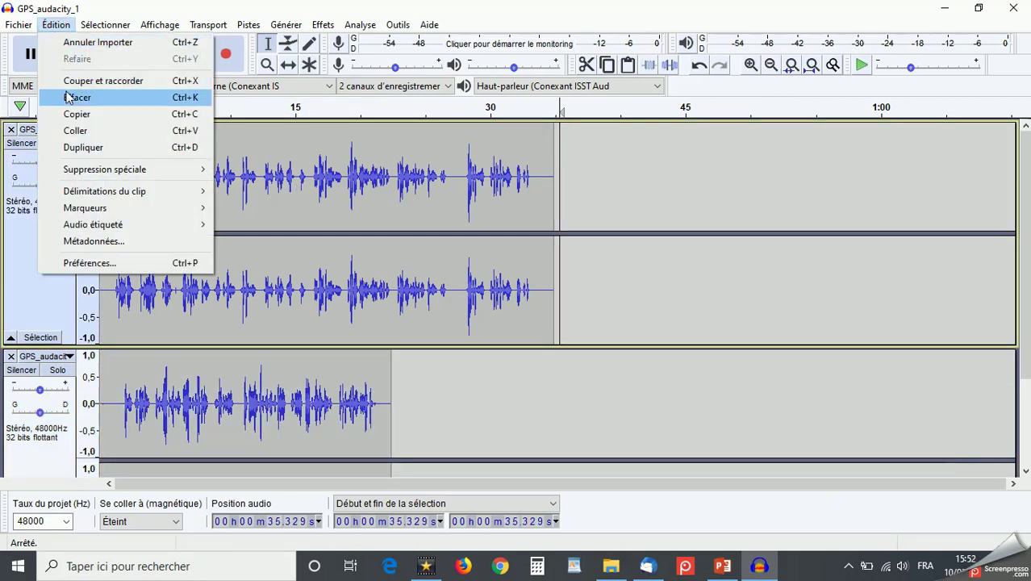
left_click(75, 130)
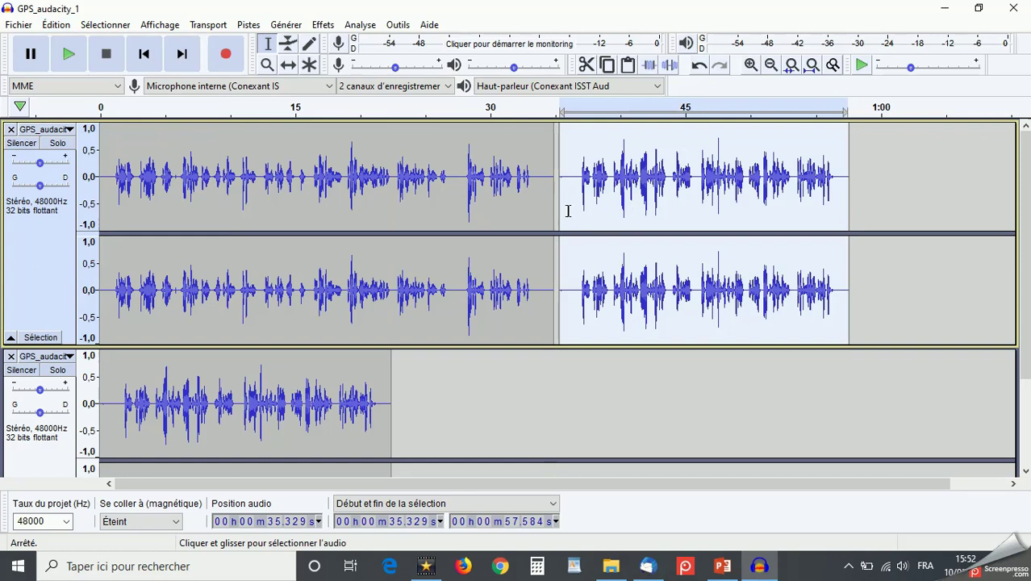
left_click(288, 66)
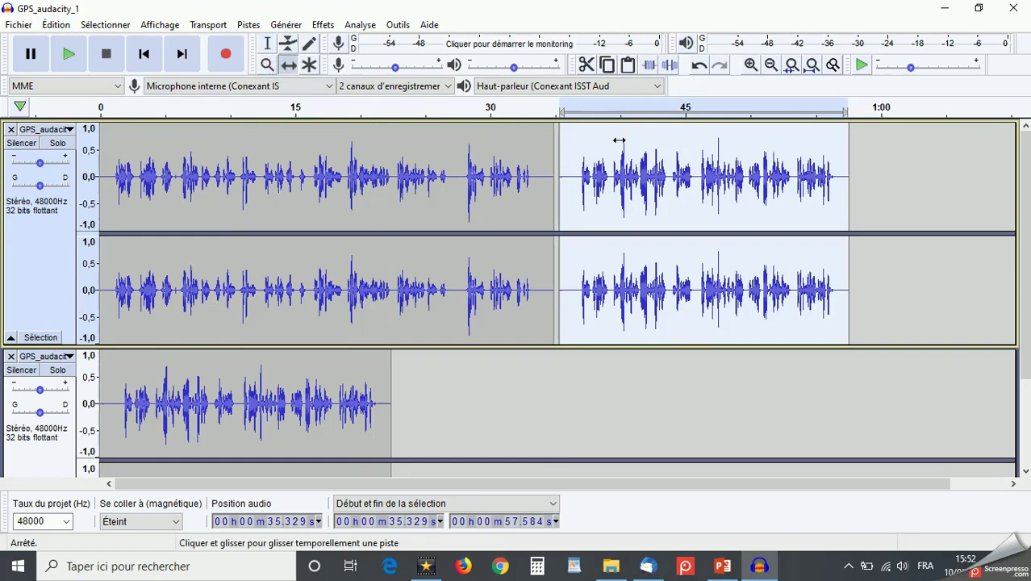
left_click_drag(640, 143, 627, 142)
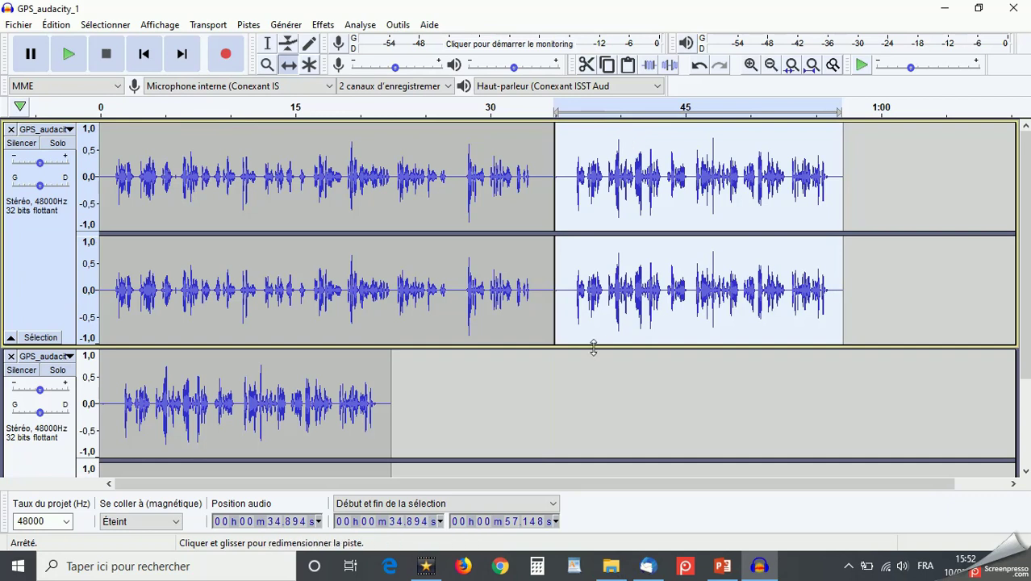
Delete the now redundant GPS_audacity_2 track and return the cursor to the start of the project
left_click(33, 466)
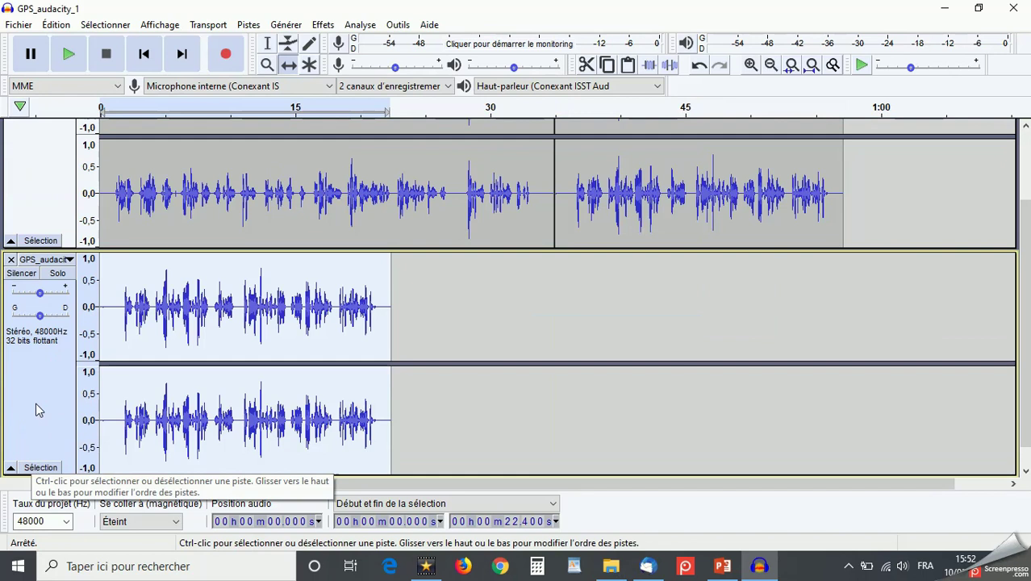
left_click(248, 25)
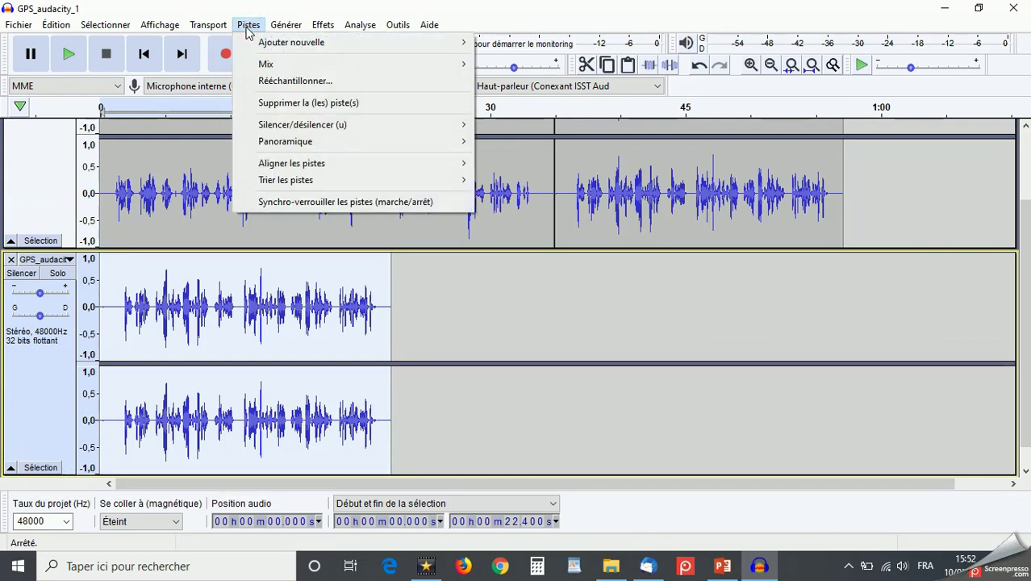
left_click(266, 103)
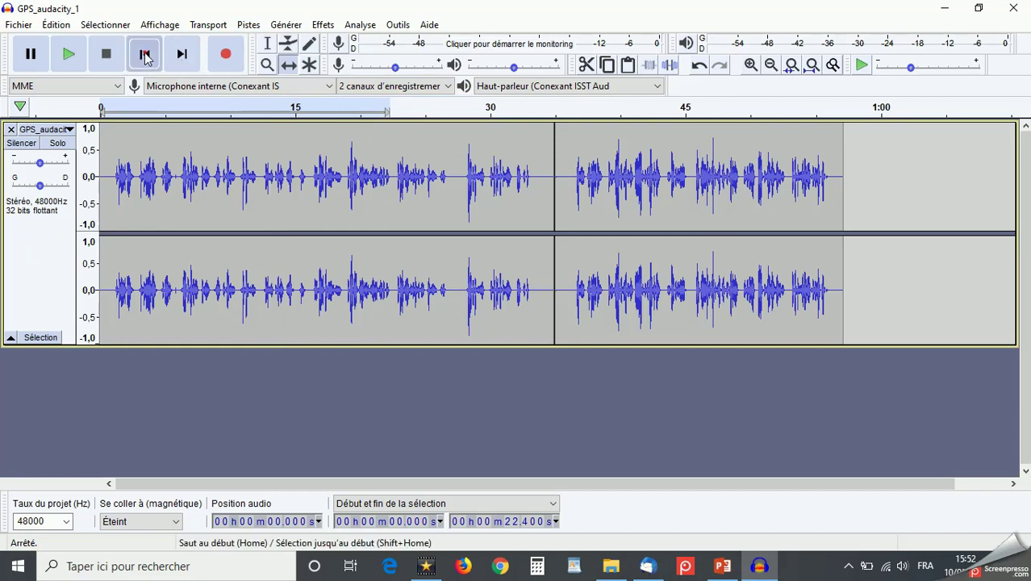
left_click(146, 56)
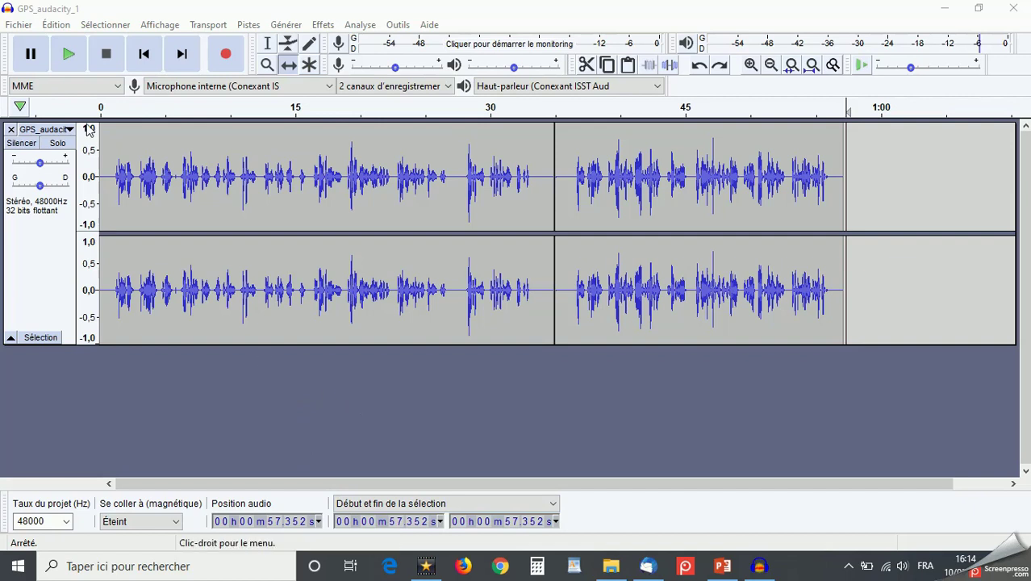
Open Intromusicale_audacity.m4a in its own project window and play it
left_click(19, 27)
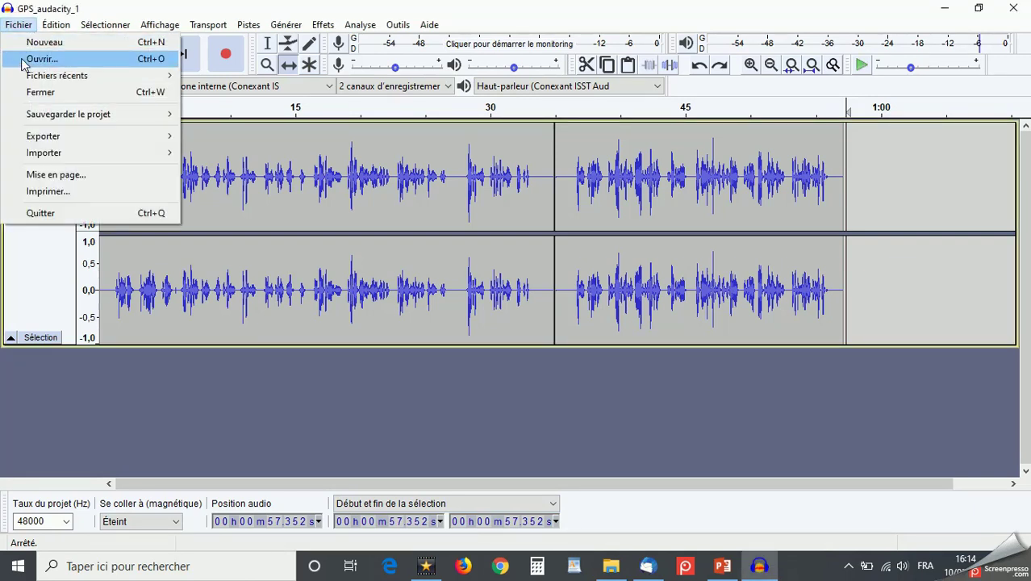
left_click(24, 59)
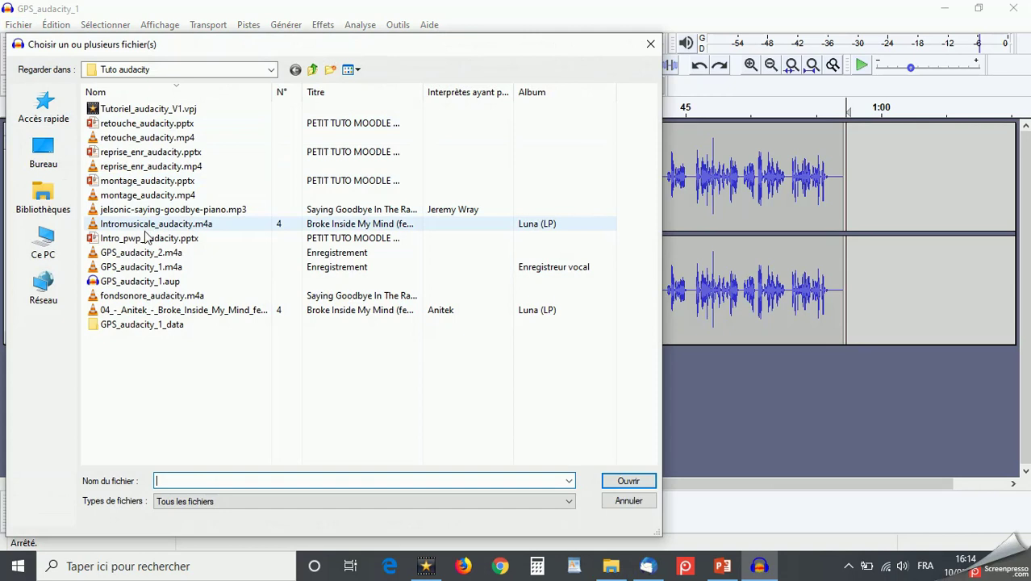
double_click(171, 224)
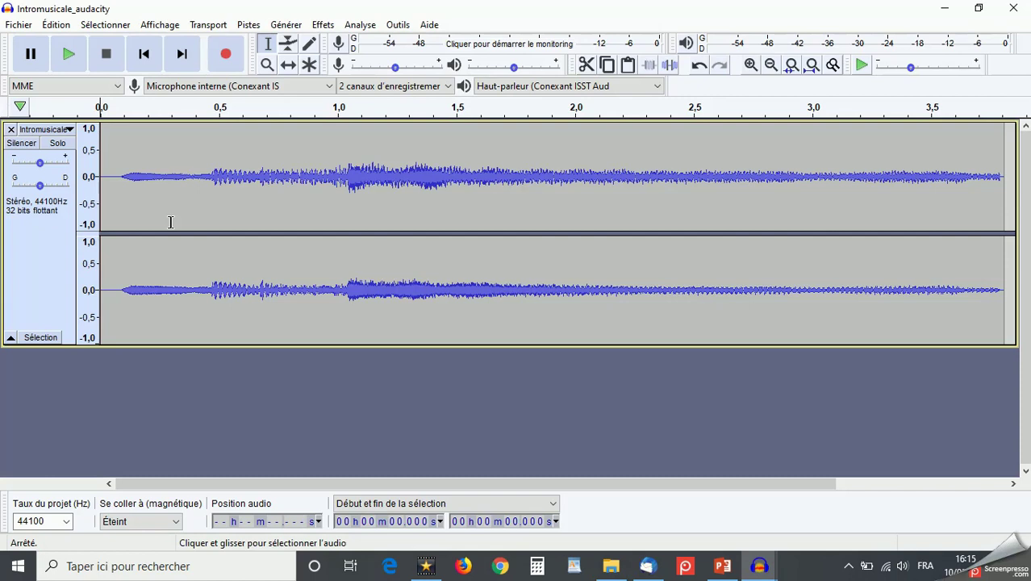
left_click(70, 55)
Apply the Fondu en fermeture effect to the end of the intro music, from about 2.27 s to 3.808 s
left_click(1004, 151)
left_click_drag(1004, 152, 639, 175)
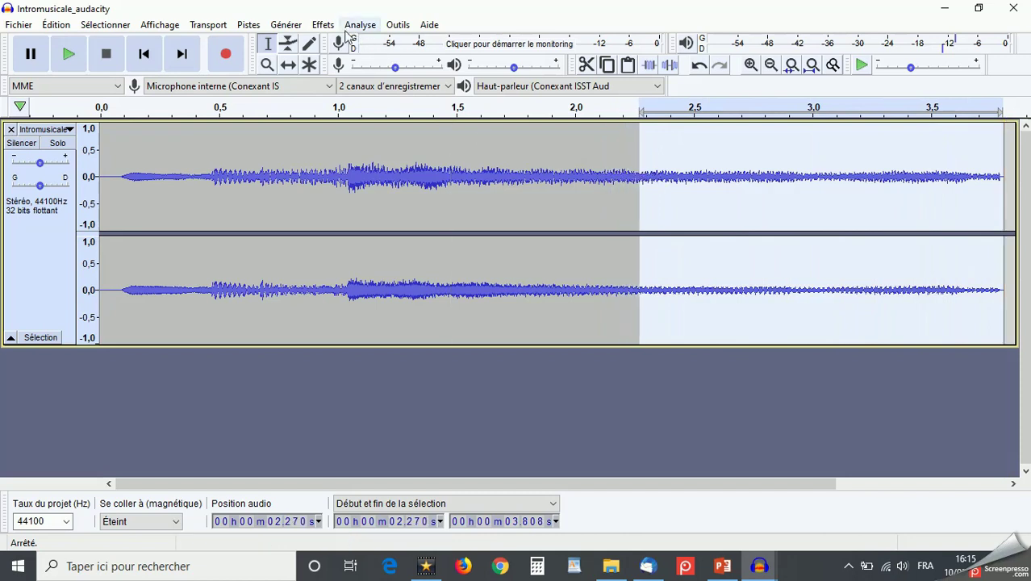
left_click(324, 26)
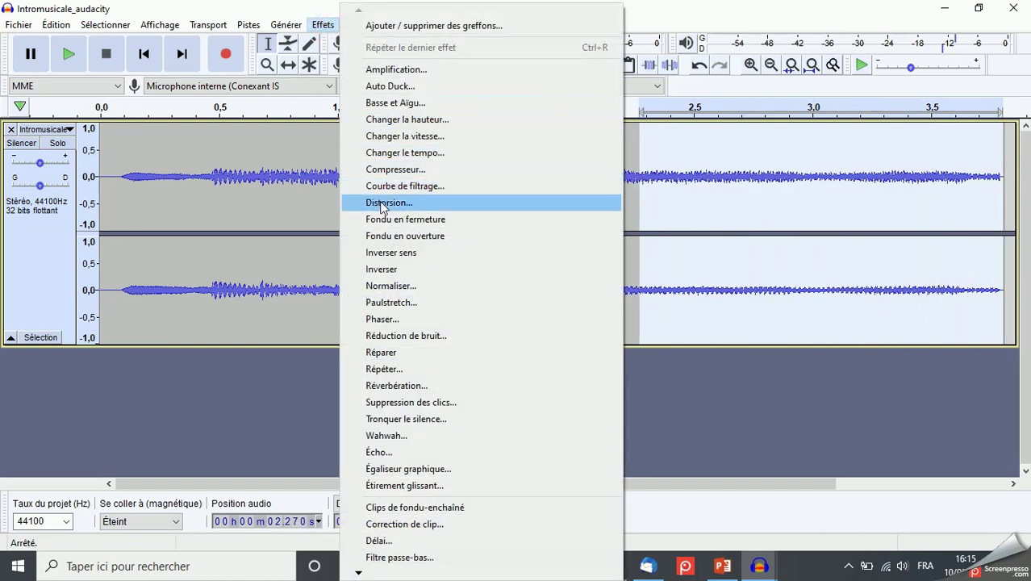
left_click(384, 223)
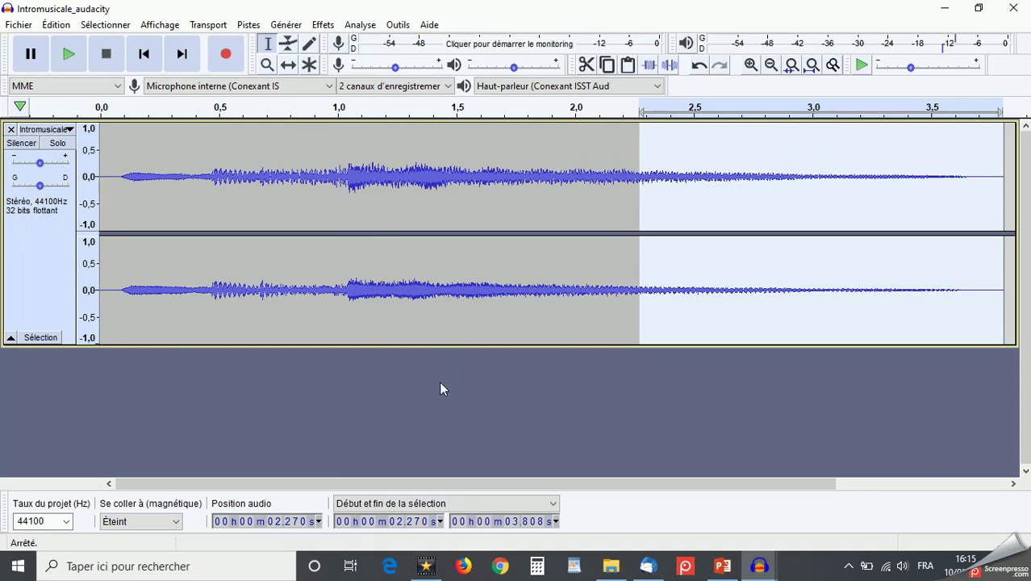
Copy the intro music from about 0.013 s to 3.792 s and switch back to the GPS_audacity_1 project window
left_click_drag(102, 130, 843, 277)
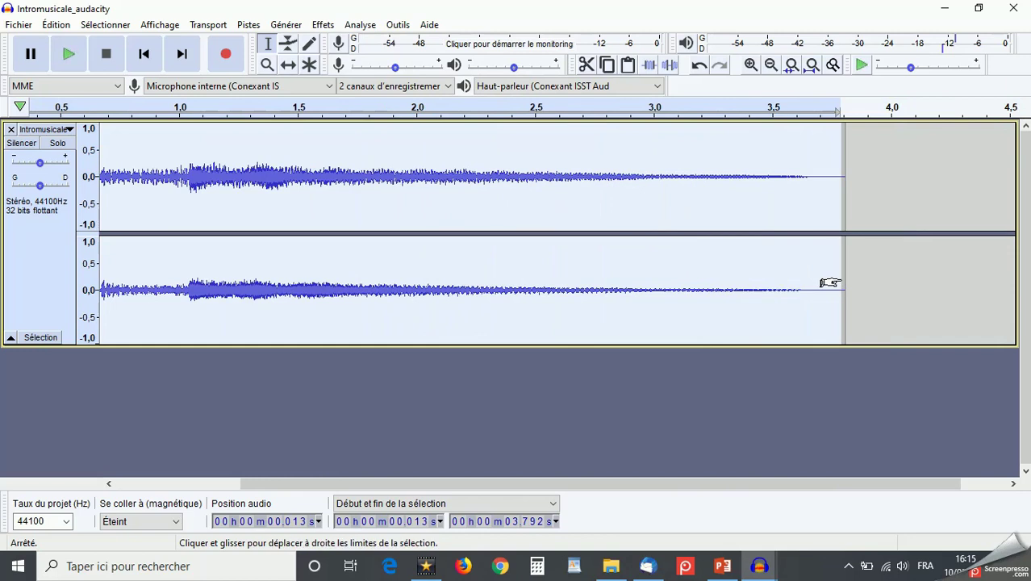
left_click(942, 10)
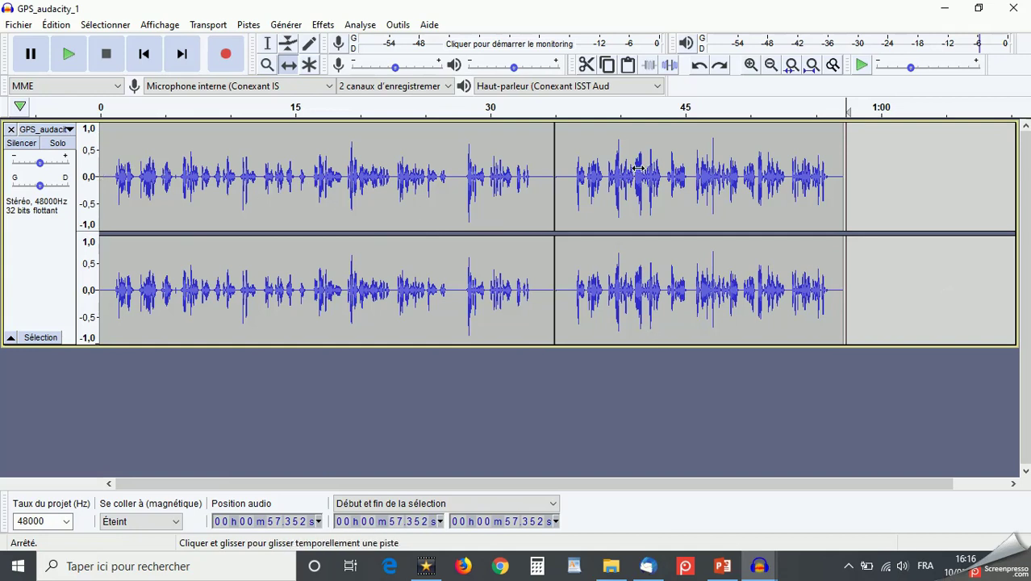
Slide both voice clips later in time with the Time Shift tool, starting at about 12 s and 50 s, to free the track's beginning
left_click(288, 65)
left_click_drag(632, 176, 826, 172)
left_click_drag(357, 171, 518, 171)
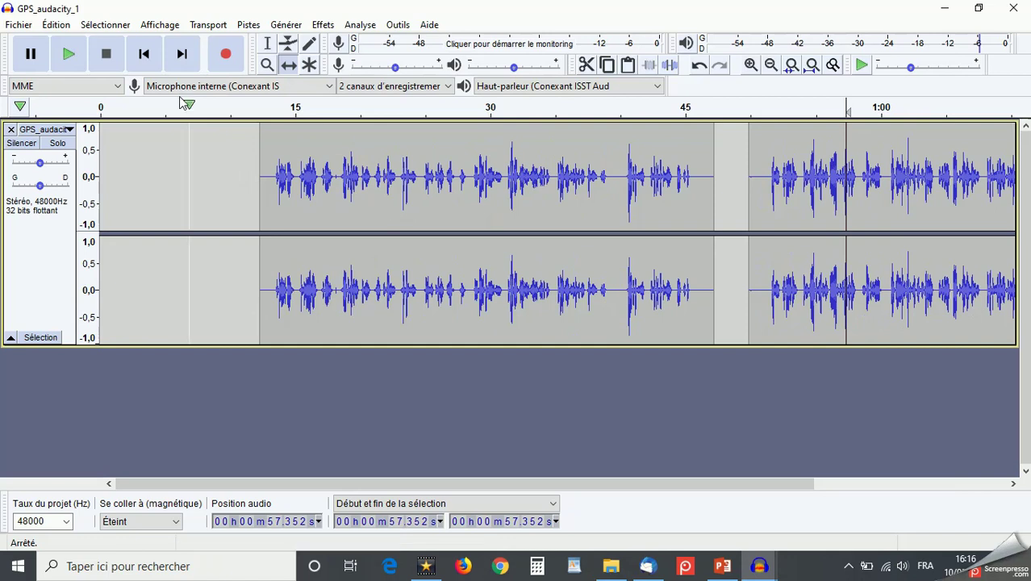
Paste the copied intro music at the very start of the voice track, at 0 s
left_click(52, 25)
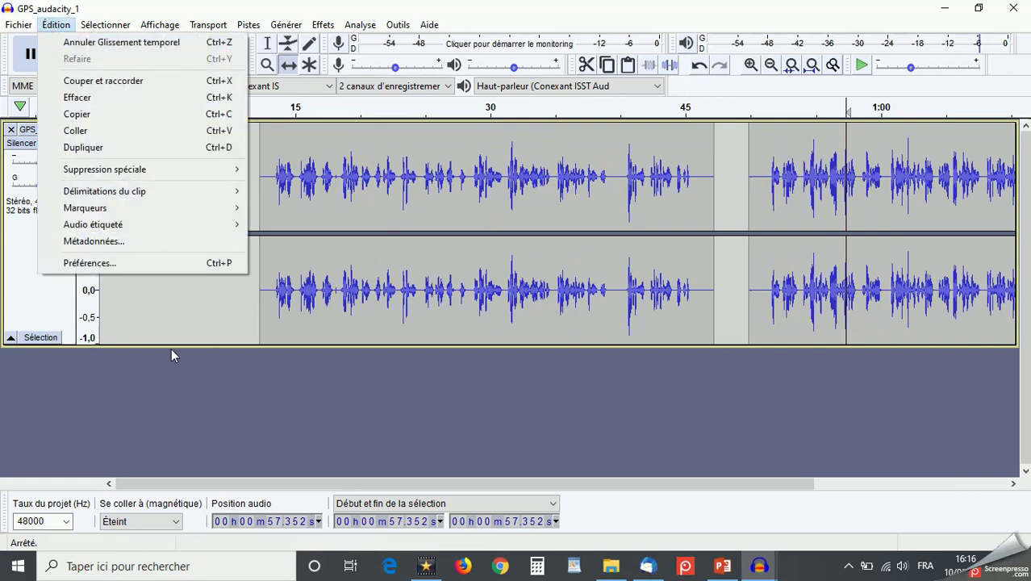
left_click(133, 323)
left_click(268, 44)
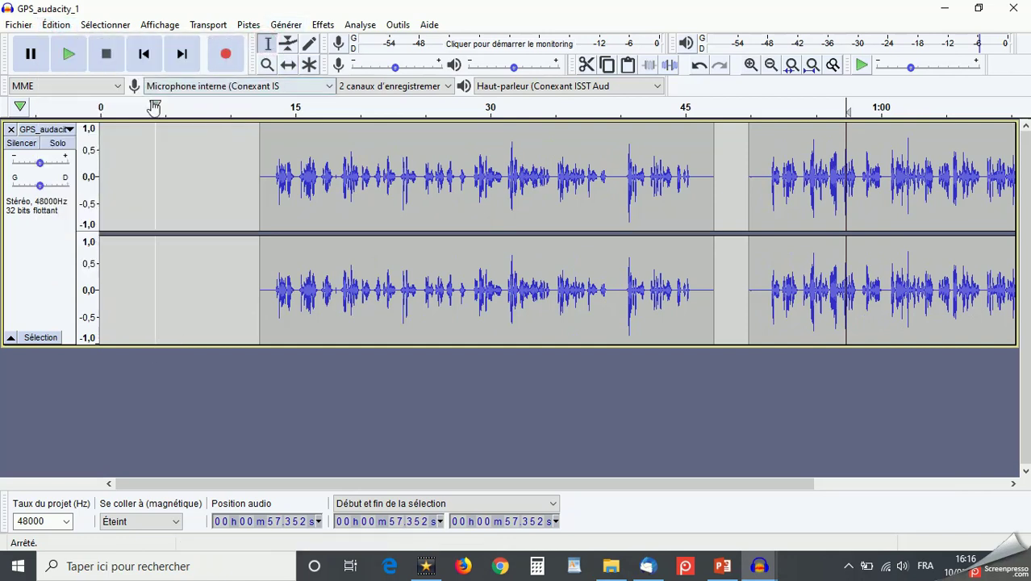
left_click(101, 127)
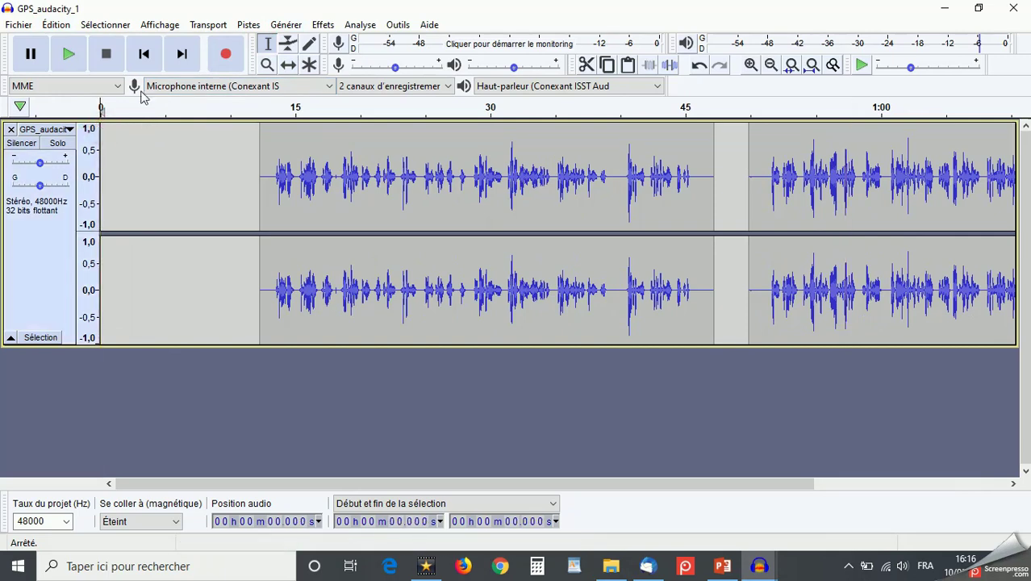
left_click(64, 26)
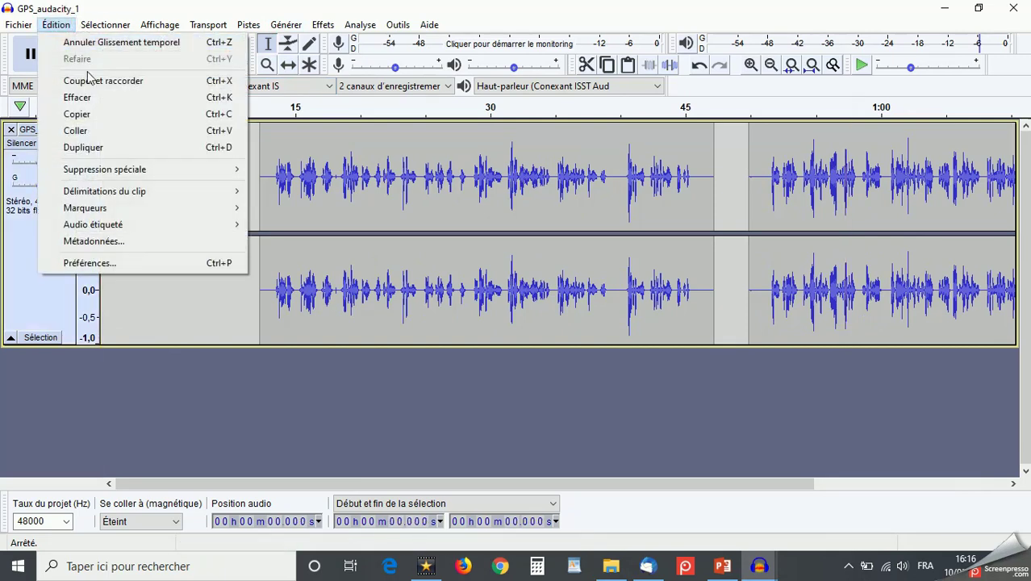
left_click(87, 132)
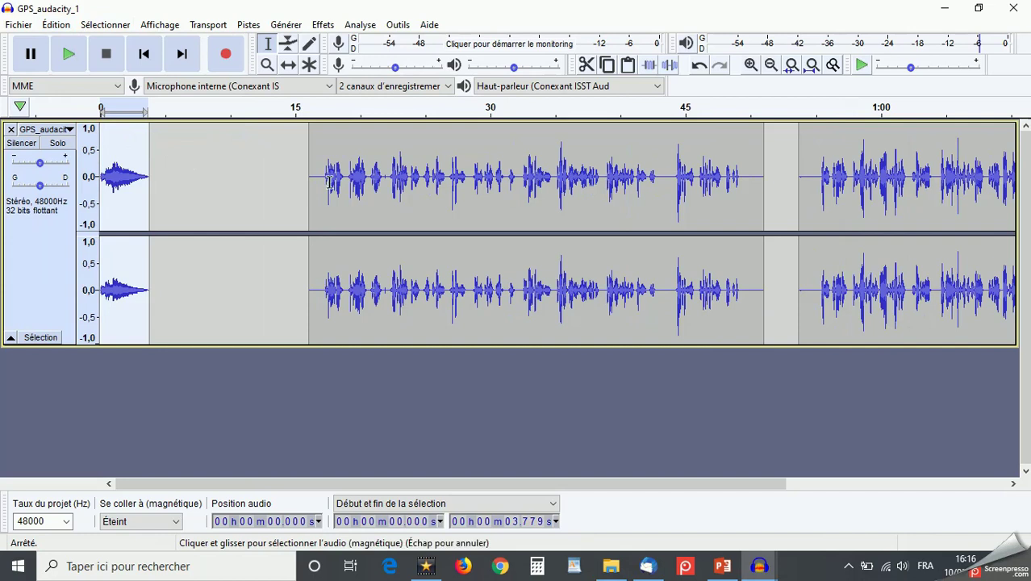
Slide both voice clips earlier with the Time Shift tool so that intro, first clip and second clip follow each other without gaps
left_click(288, 66)
left_click_drag(423, 143, 260, 142)
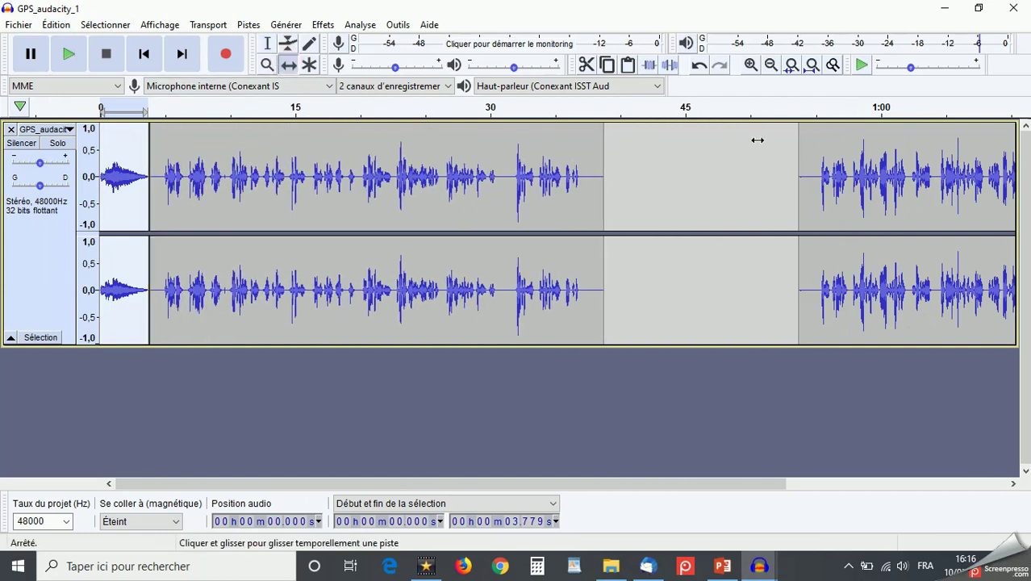
left_click_drag(814, 143, 589, 148)
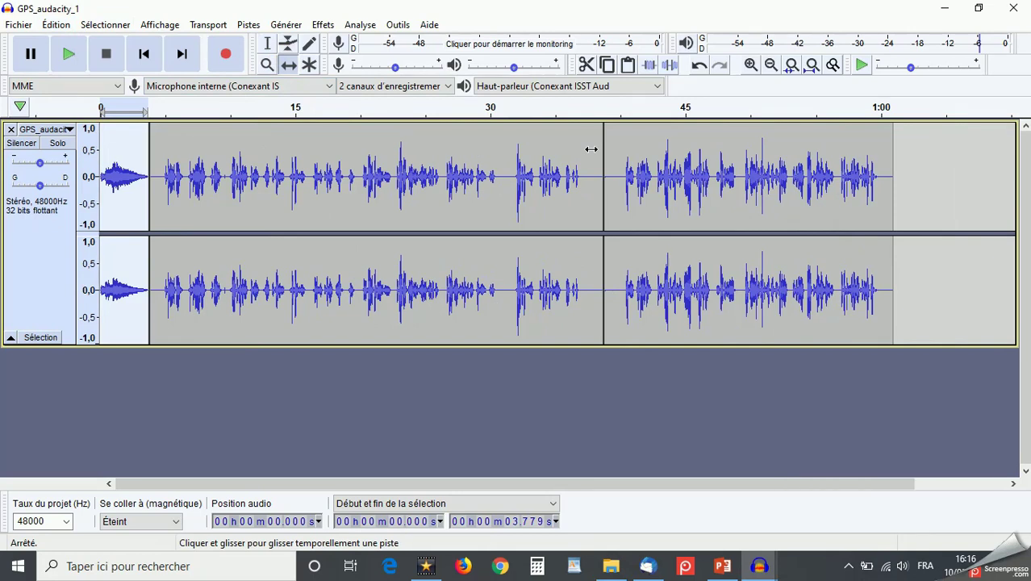
left_click(961, 164)
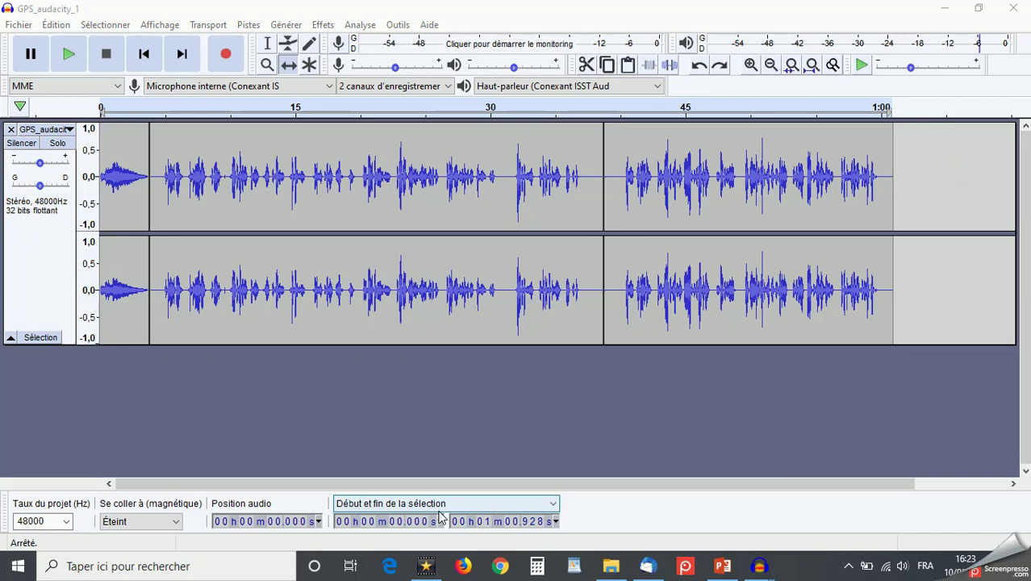
Select the whole track from 0 s to 1 min 0.928 s and merge its clips with Mixage et Rendu
left_click(267, 44)
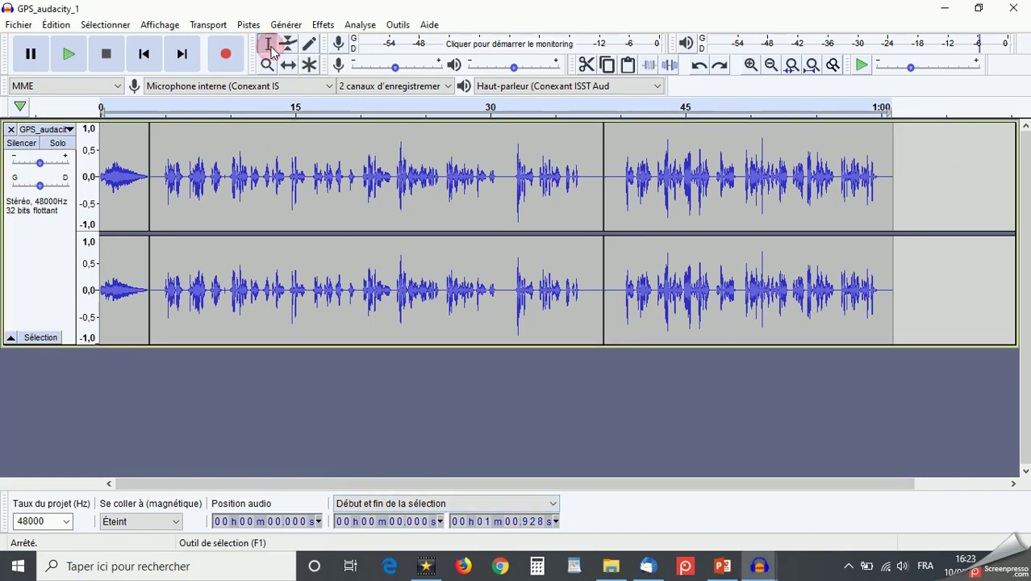
left_click_drag(892, 173, 89, 184)
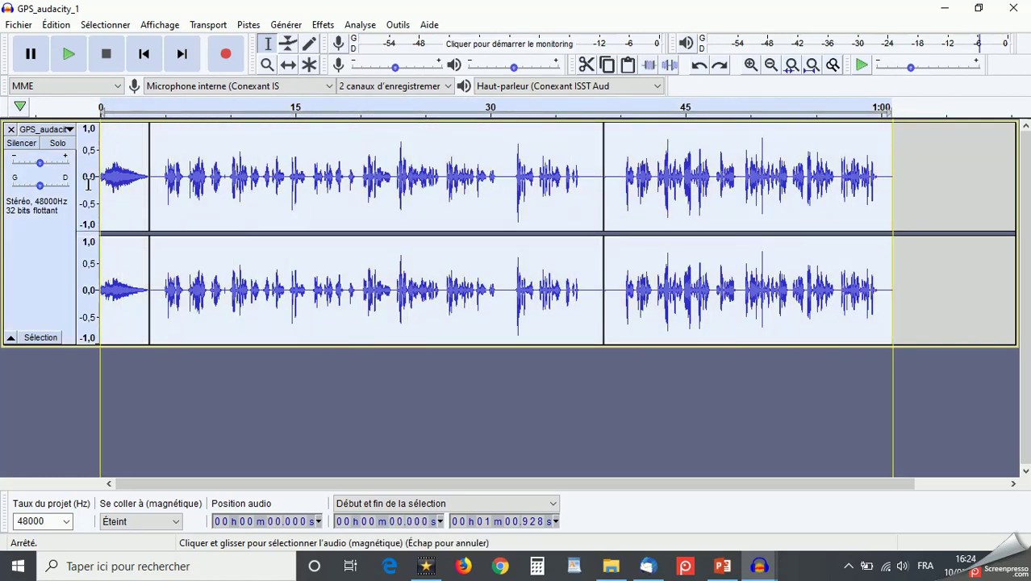
left_click(251, 26)
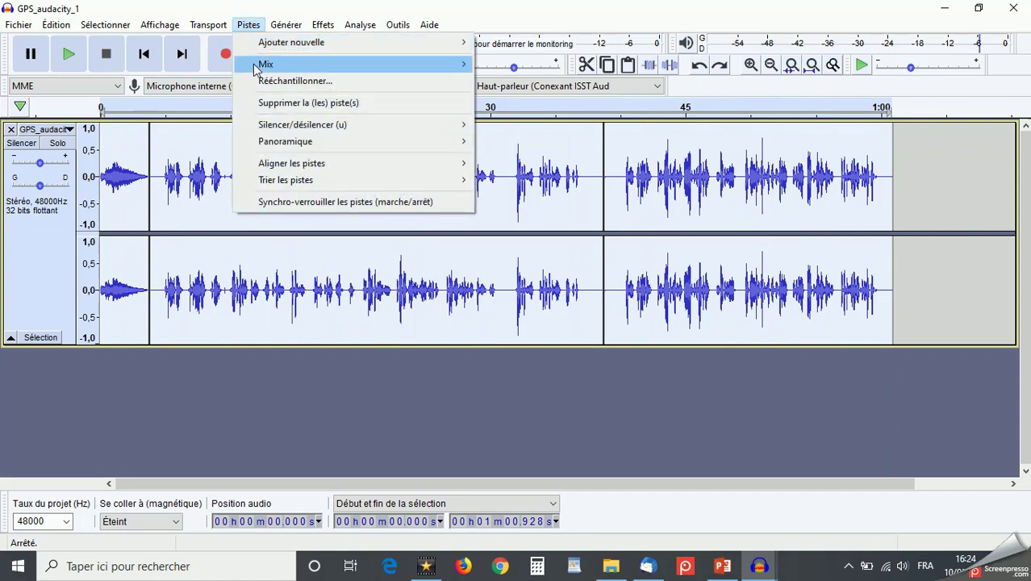
left_click(257, 65)
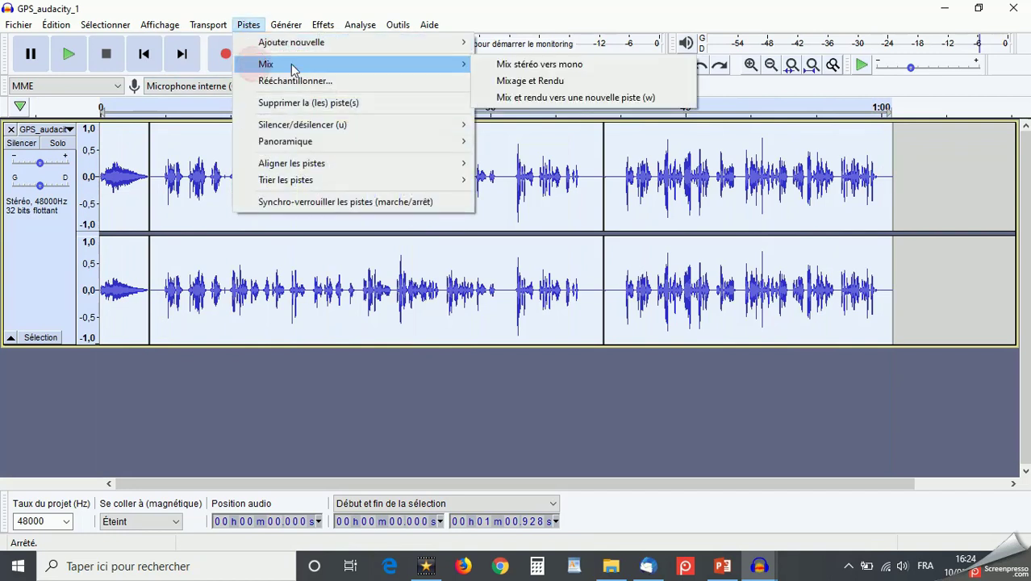
left_click(537, 83)
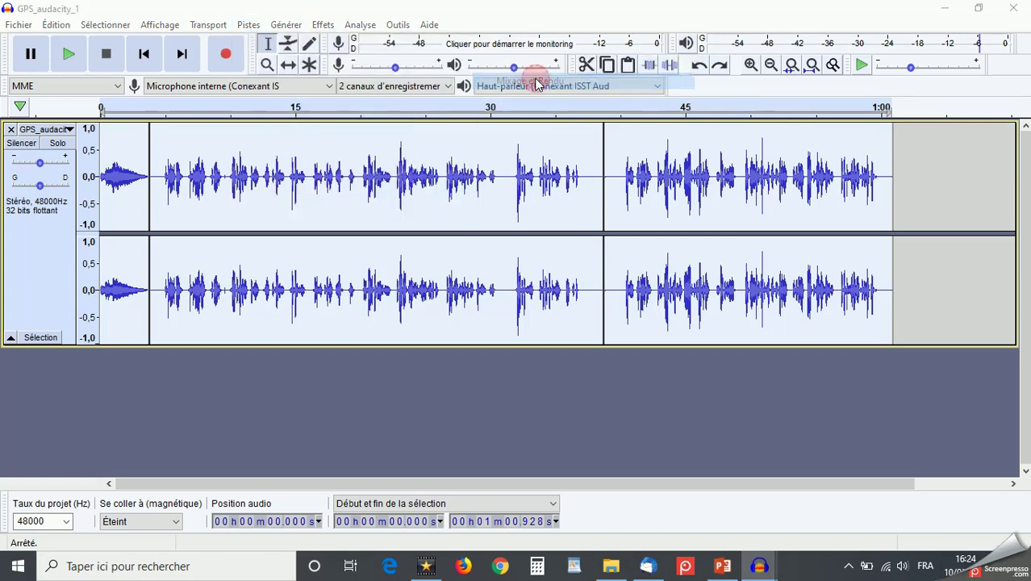
left_click(979, 208)
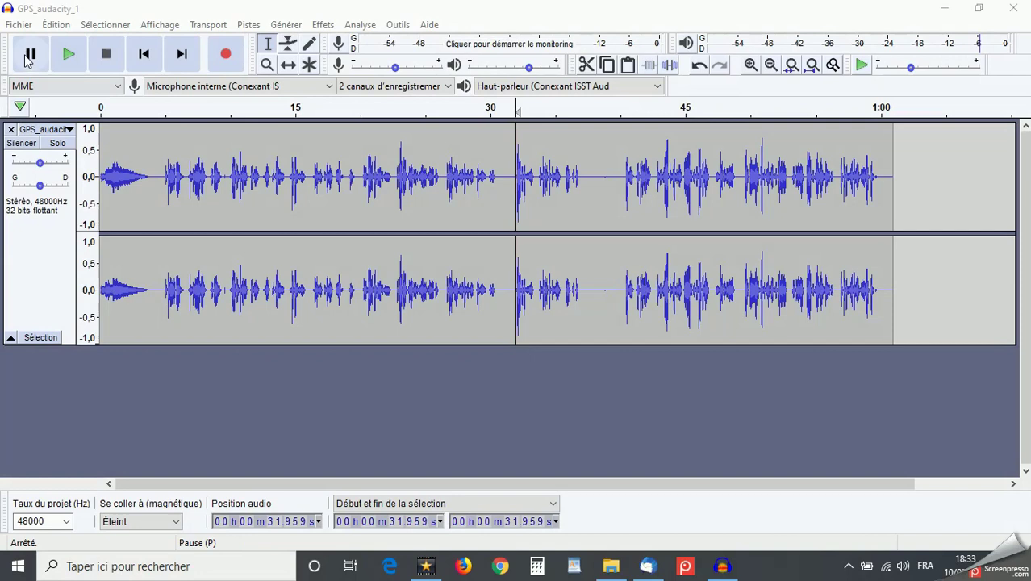
Review the dialog for saving GPS_audacity_1 as an Audacity project (.aup) and close it without saving
left_click(24, 28)
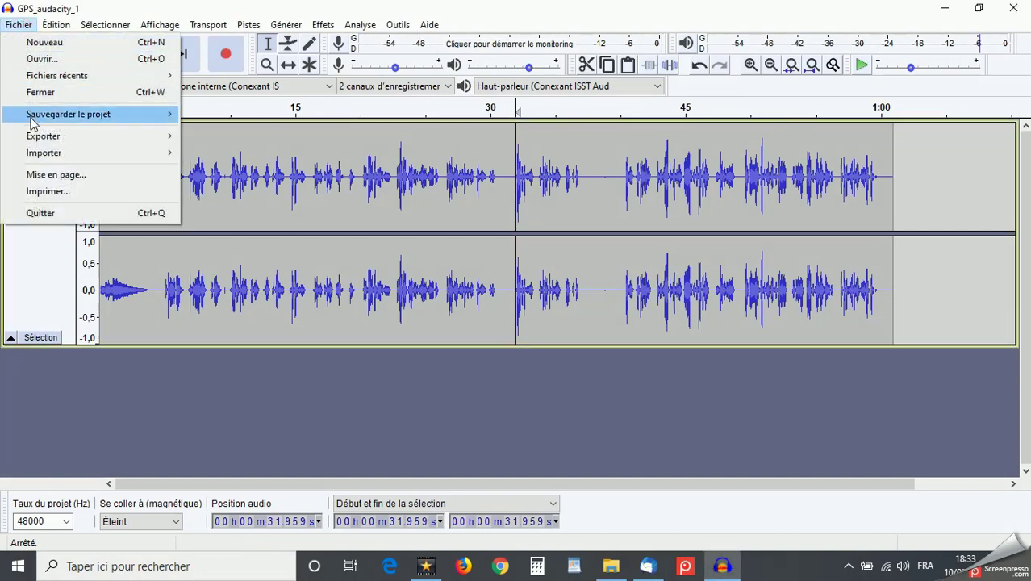
mouse_move(93, 115)
left_click(241, 131)
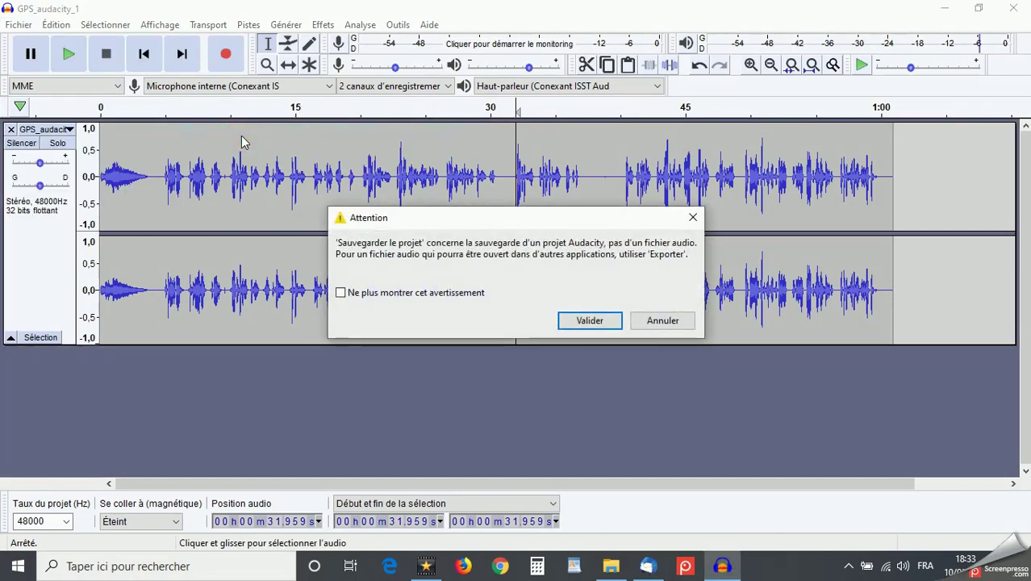
left_click(580, 321)
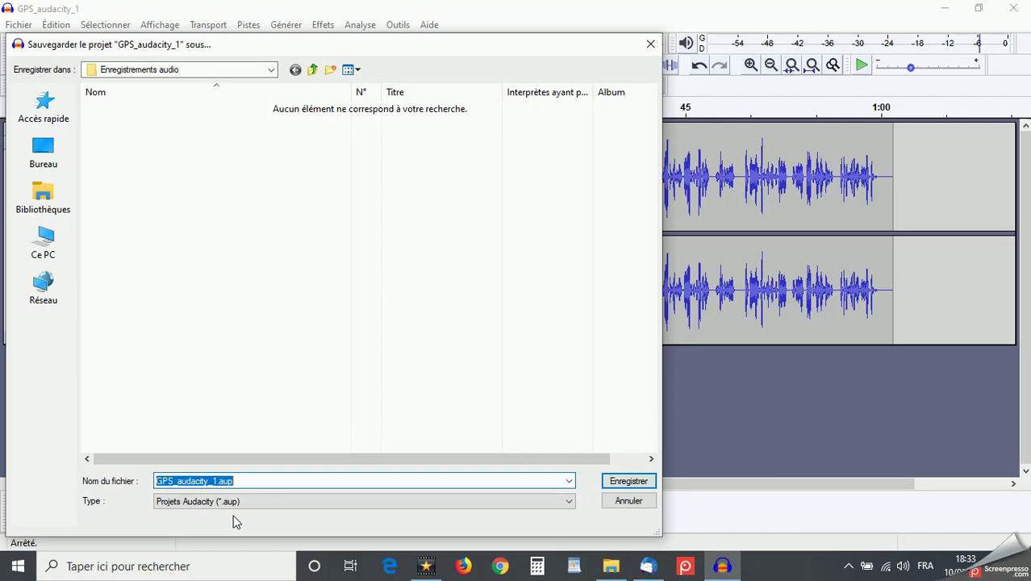
left_click(628, 502)
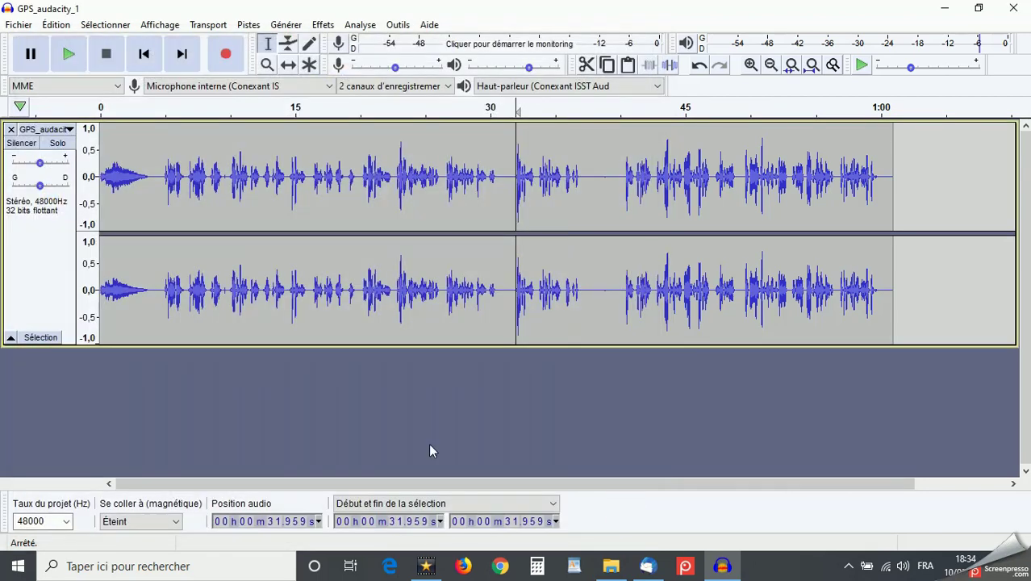
Review the audio export formats, including M4A (AAC) and its quality option, and close the export dialog without saving
left_click(18, 25)
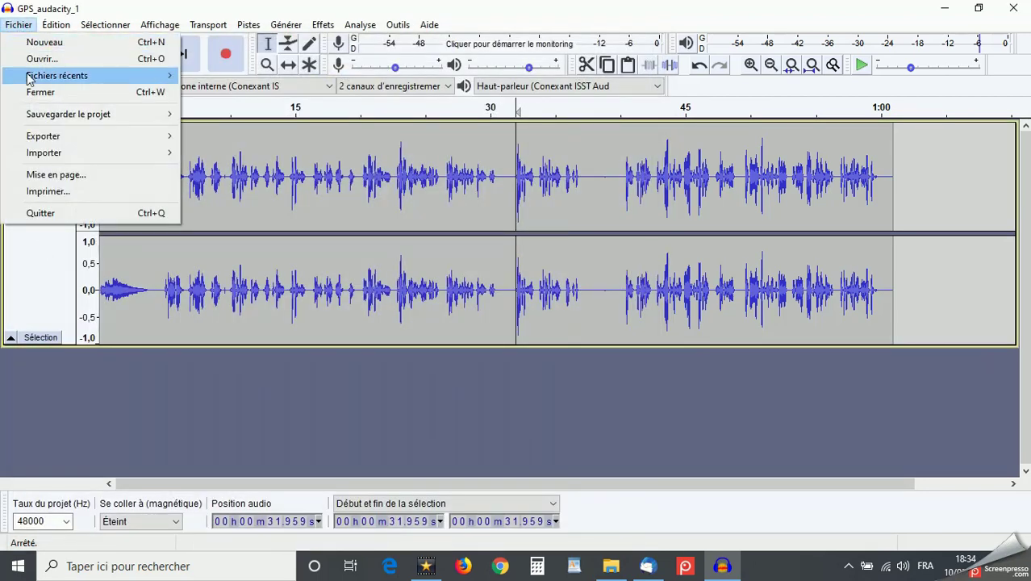
mouse_move(37, 139)
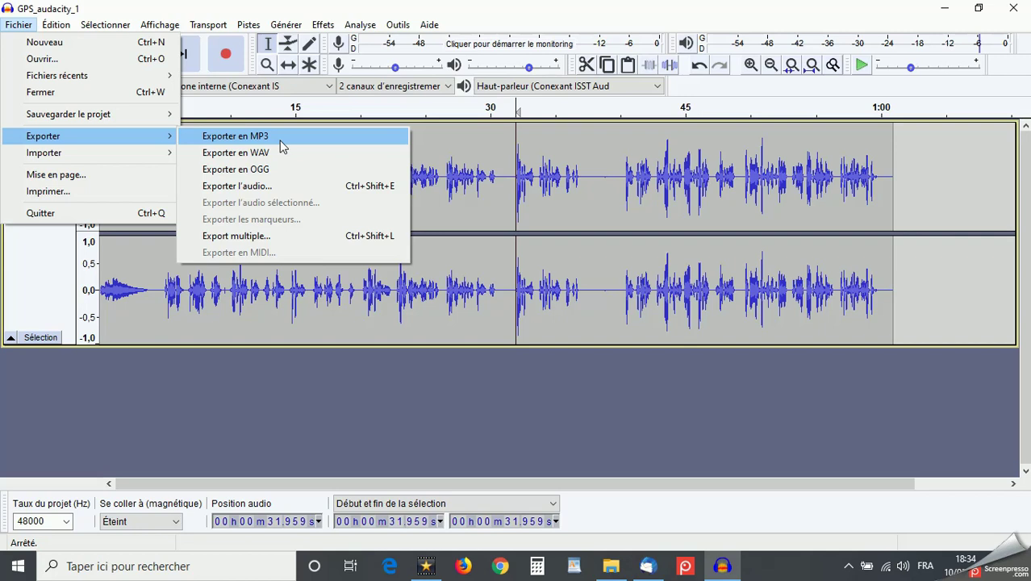
left_click(237, 186)
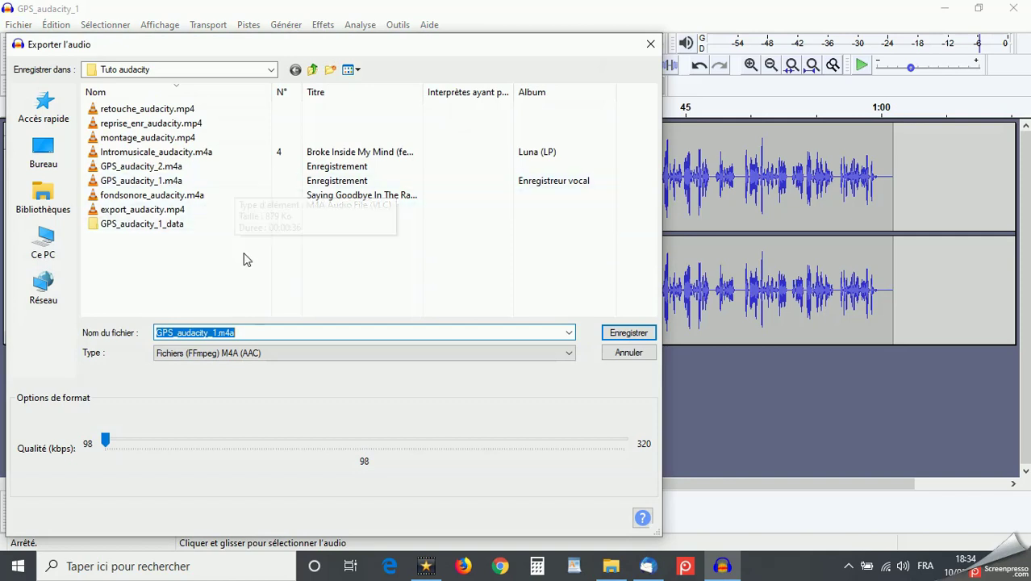
left_click(250, 355)
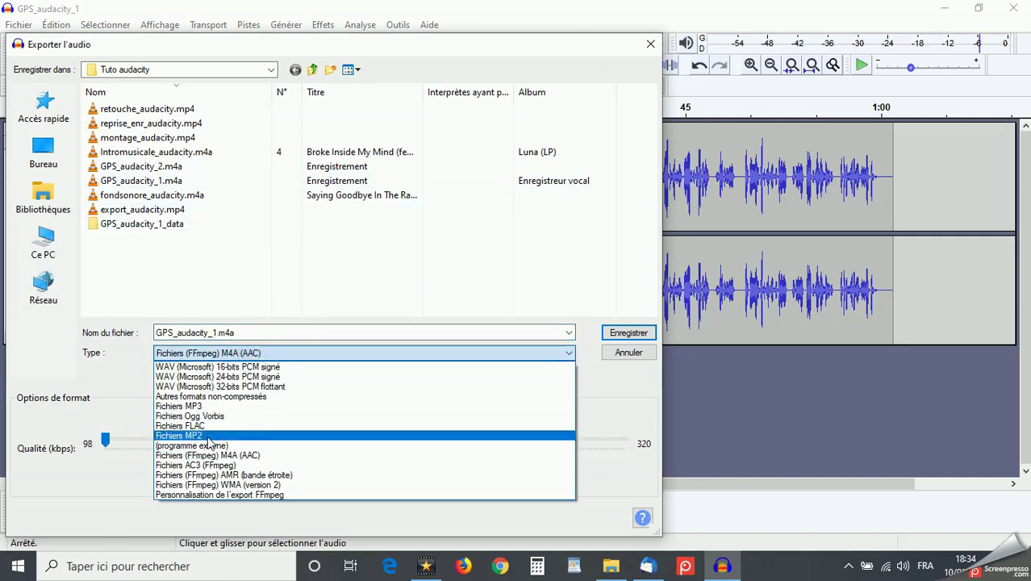
left_click(205, 456)
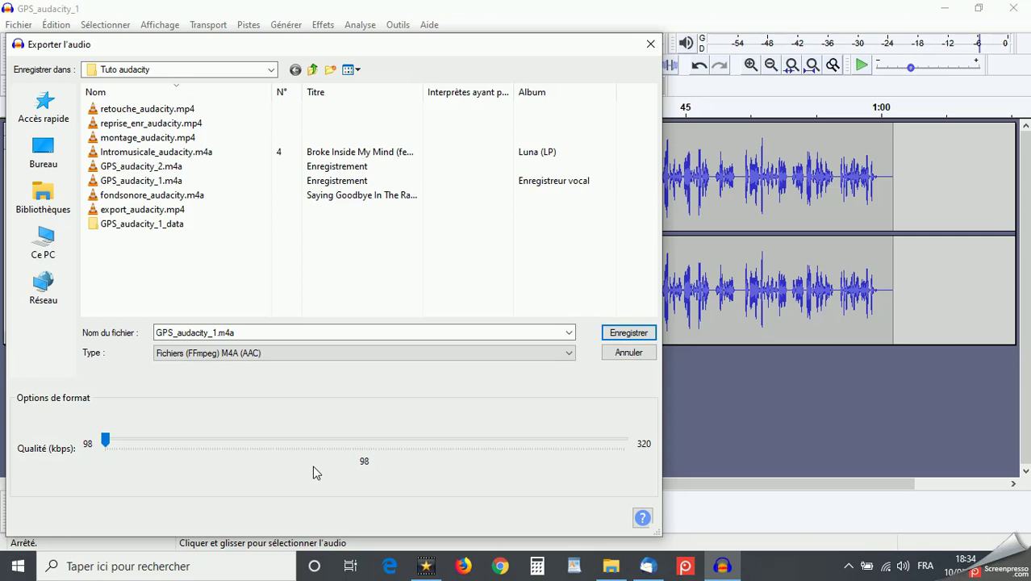
left_click(626, 358)
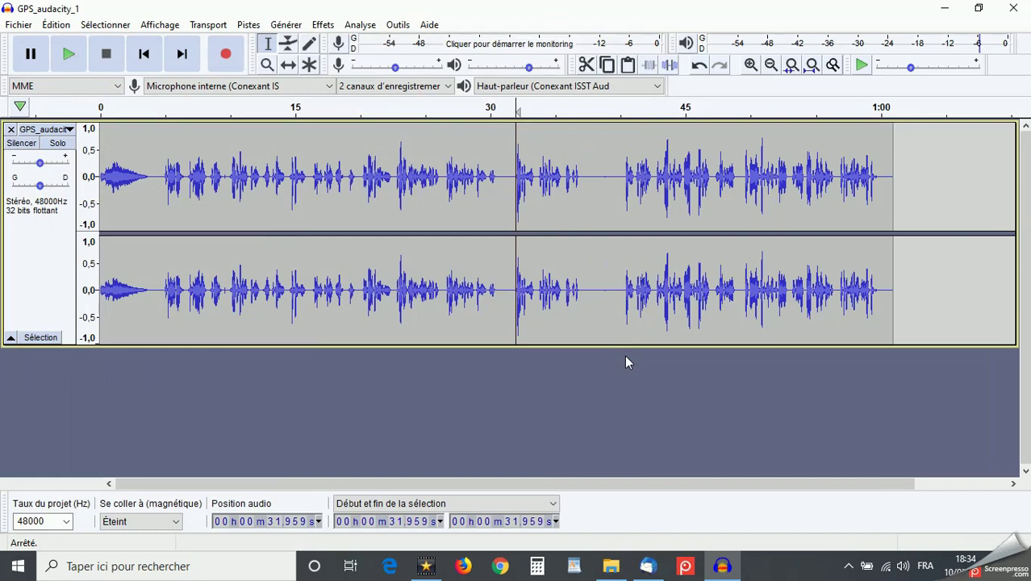